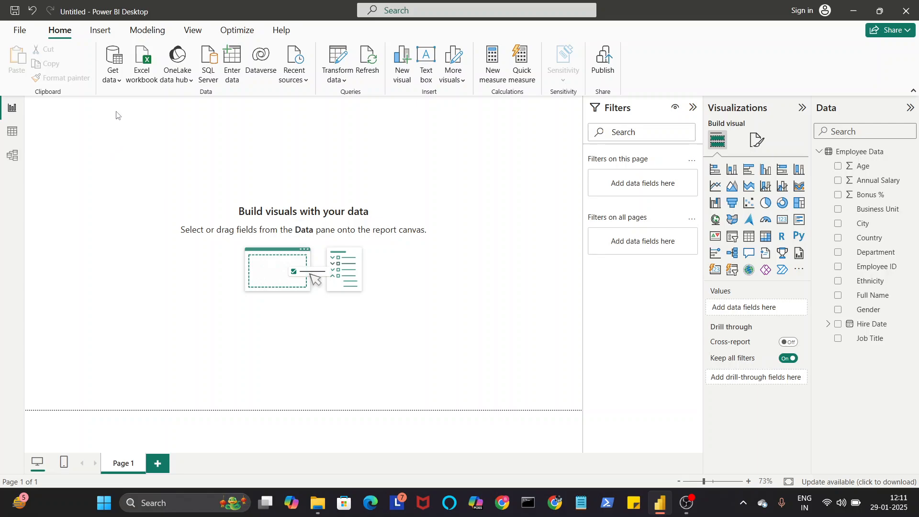
{"action": "left_click", "coordinate": [118, 85]}
{"action": "left_click", "coordinate": [118, 85]}
{"action": "left_click", "coordinate": [822, 155]}
{"action": "left_click", "coordinate": [822, 155]}
Step: Add a stacked column chart to the report page, move it near the page's centre and widen it
{"action": "left_click", "coordinate": [731, 170]}
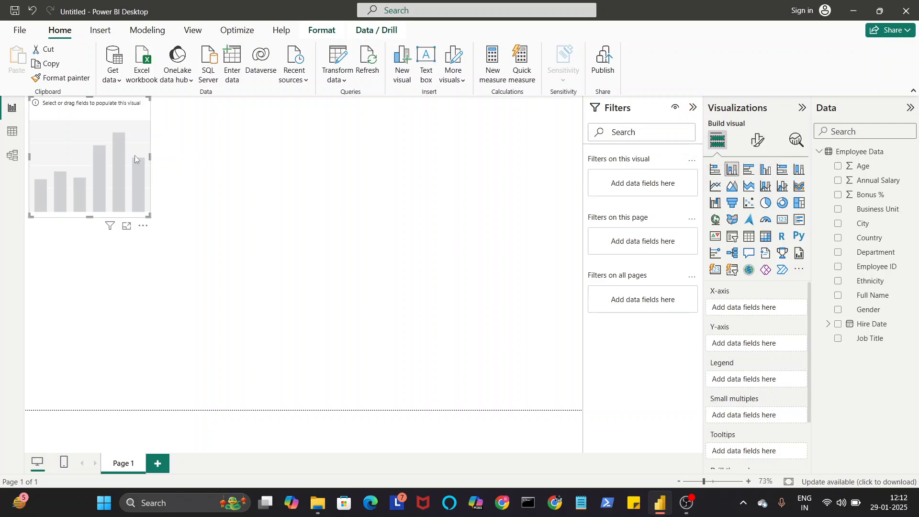
{"action": "left_click_drag", "start_coordinate": [114, 154], "coordinate": [354, 205]}
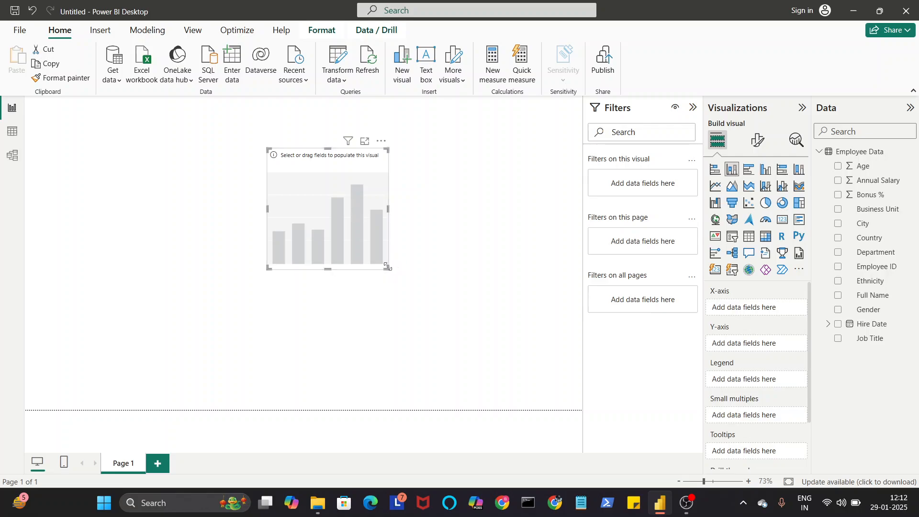
{"action": "left_click_drag", "start_coordinate": [387, 266], "coordinate": [434, 269]}
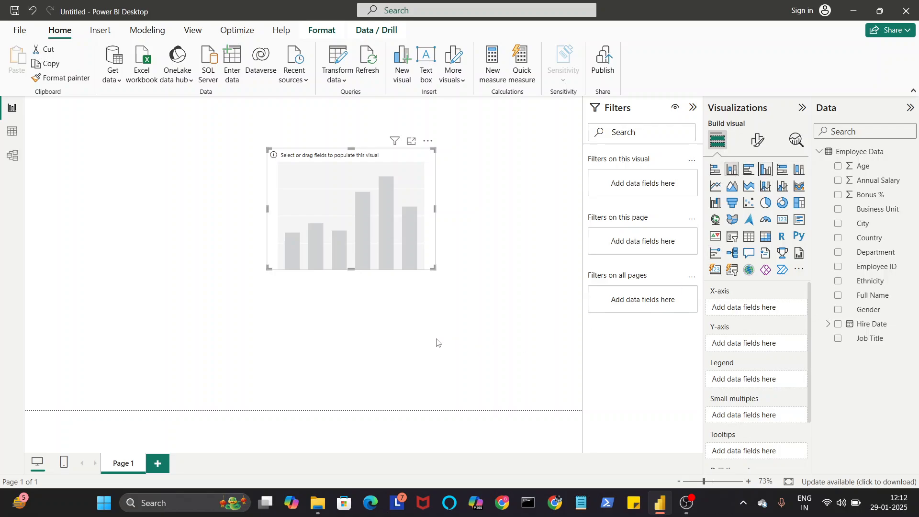
{"action": "left_click_drag", "start_coordinate": [388, 169], "coordinate": [430, 202]}
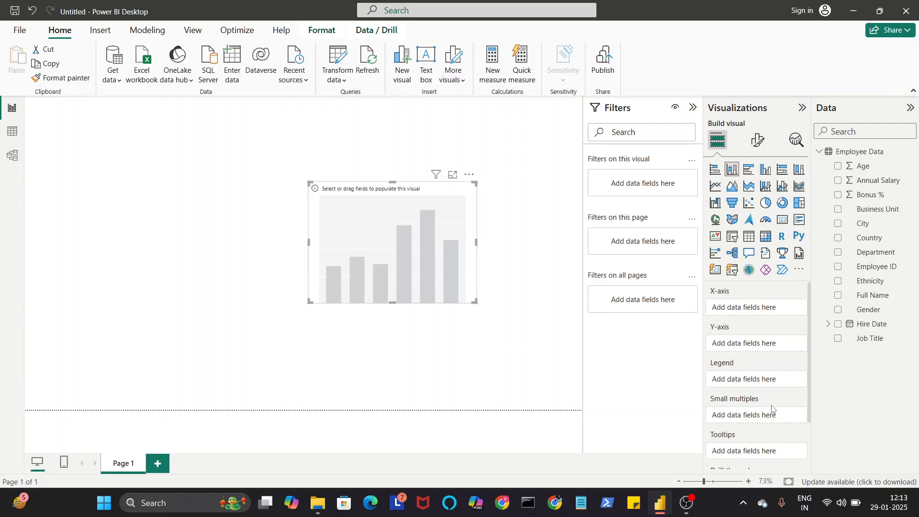
Step: Plot Annual Salary on the Y-axis against City on the X-axis of the column chart, and widen the chart
{"action": "scroll", "coordinate": [785, 439], "scroll_direction": "down", "scroll_amount": 3}
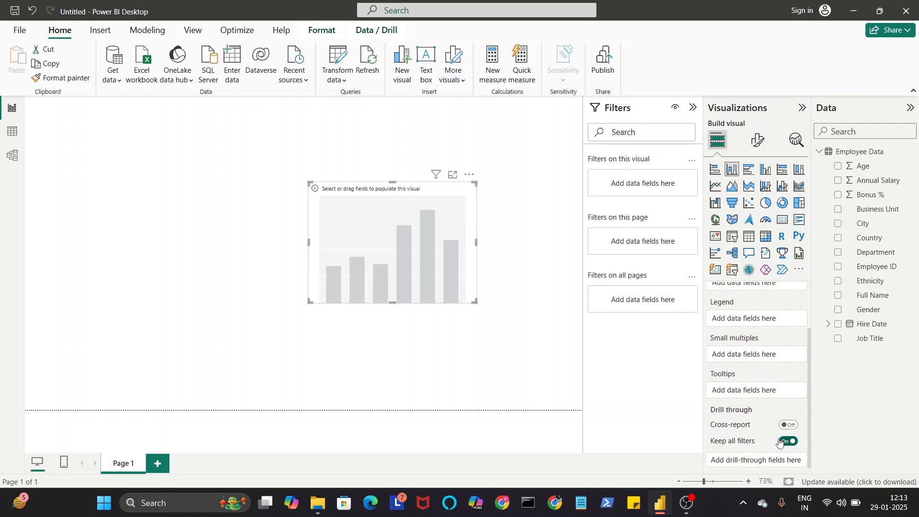
{"action": "scroll", "coordinate": [779, 441], "scroll_direction": "up", "scroll_amount": 3}
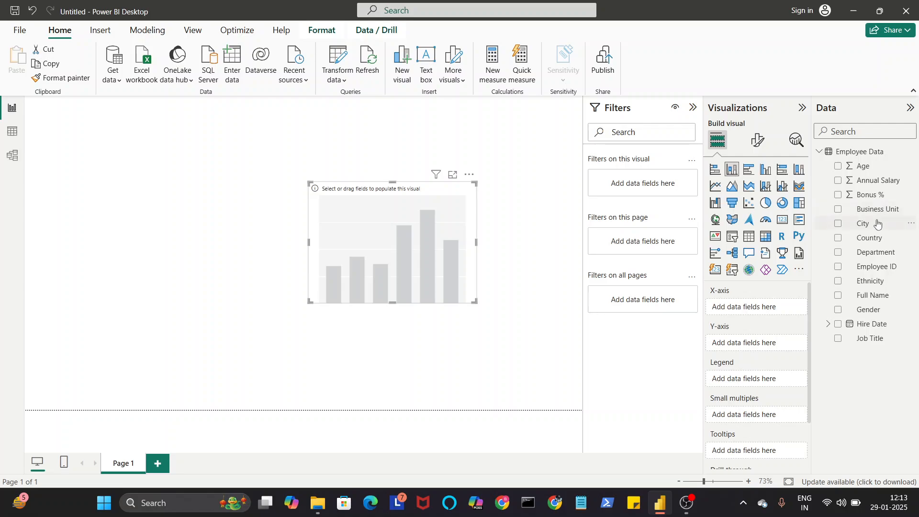
{"action": "left_click_drag", "start_coordinate": [878, 224], "coordinate": [765, 306]}
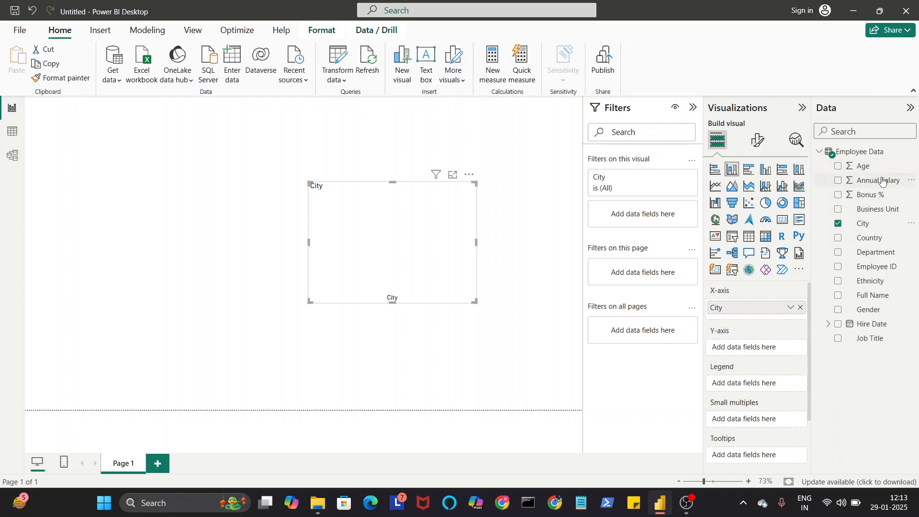
{"action": "left_click_drag", "start_coordinate": [882, 180], "coordinate": [767, 349]}
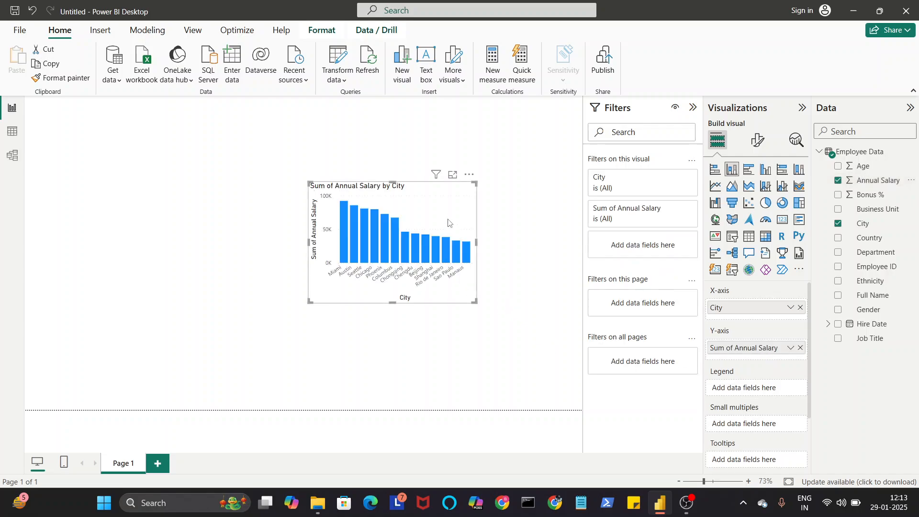
{"action": "left_click_drag", "start_coordinate": [448, 222], "coordinate": [318, 218]}
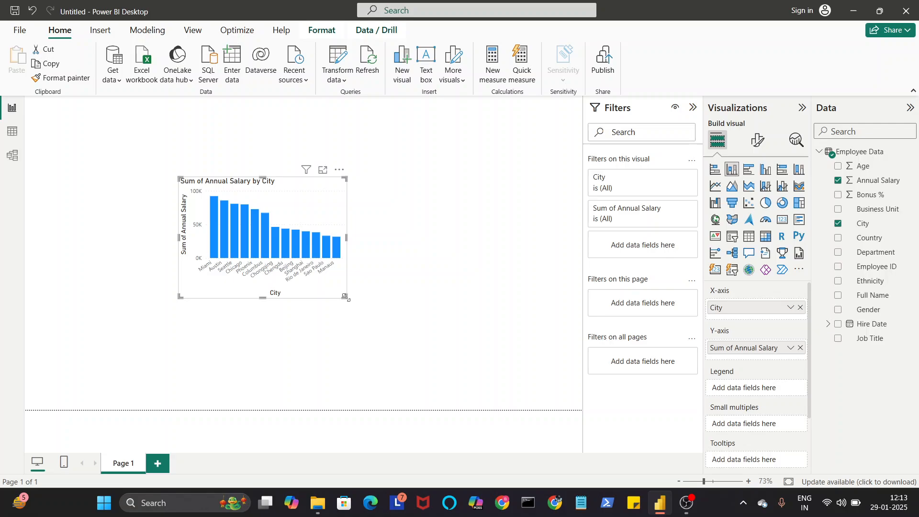
{"action": "left_click_drag", "start_coordinate": [344, 297], "coordinate": [537, 308]}
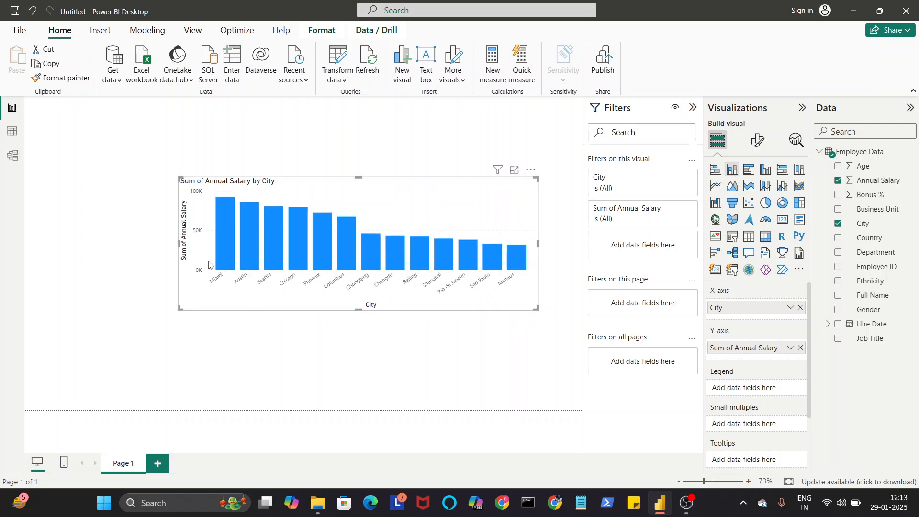
Step: Try Average as the aggregation for Annual Salary on the Y-axis, and restore it to Sum
{"action": "mouse_move", "coordinate": [226, 231]}
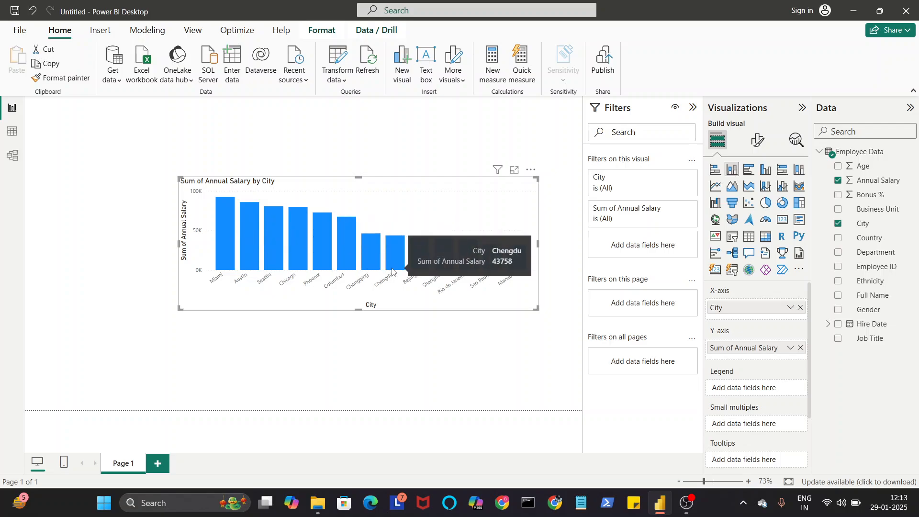
{"action": "right_click", "coordinate": [737, 352]}
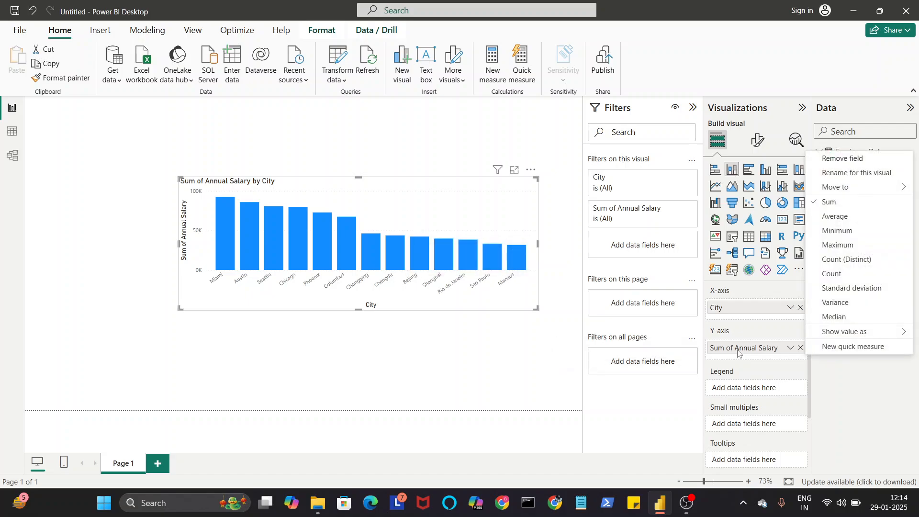
{"action": "left_click", "coordinate": [835, 217]}
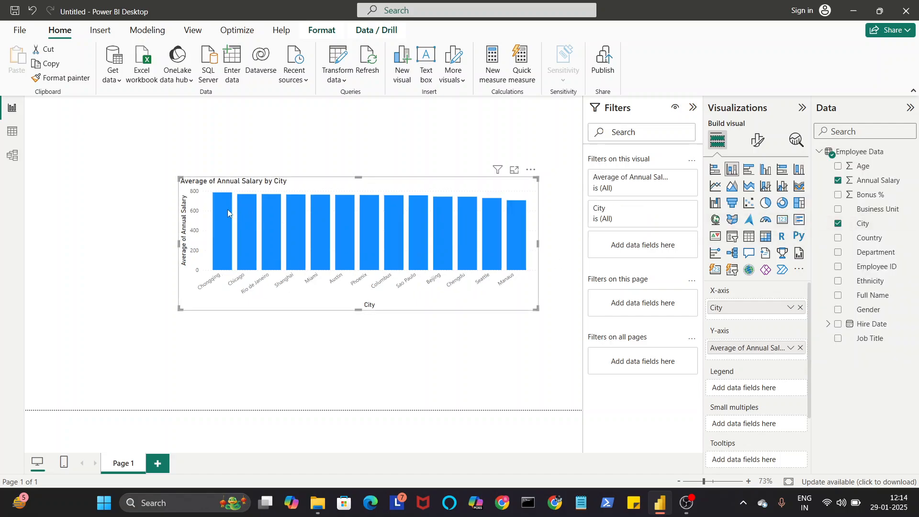
{"action": "mouse_move", "coordinate": [223, 211]}
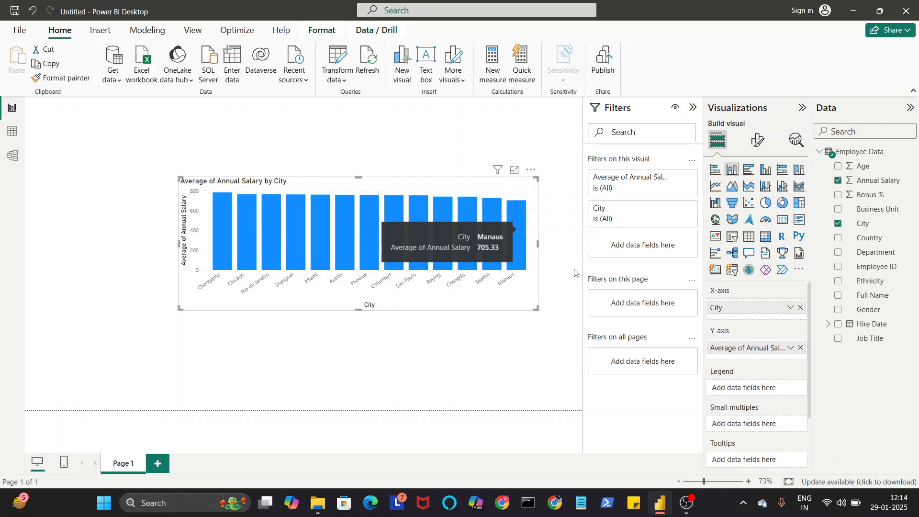
{"action": "right_click", "coordinate": [747, 346]}
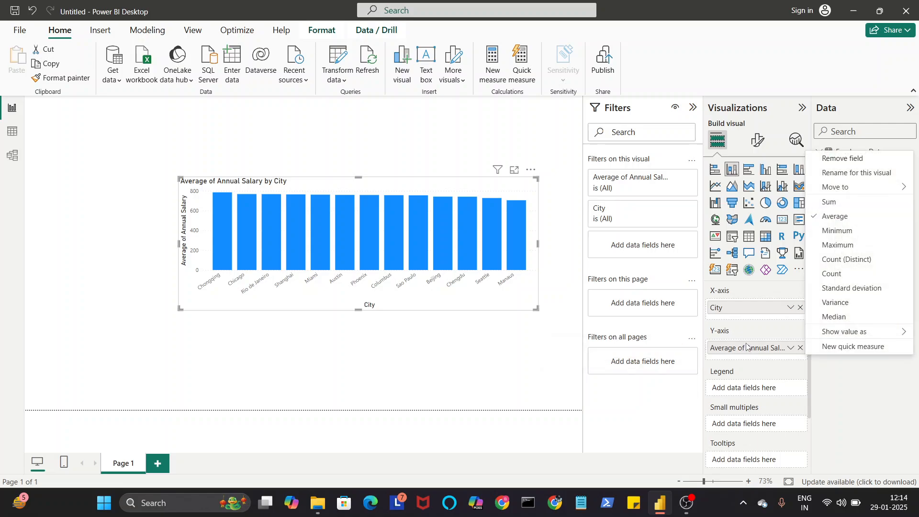
{"action": "left_click", "coordinate": [831, 210]}
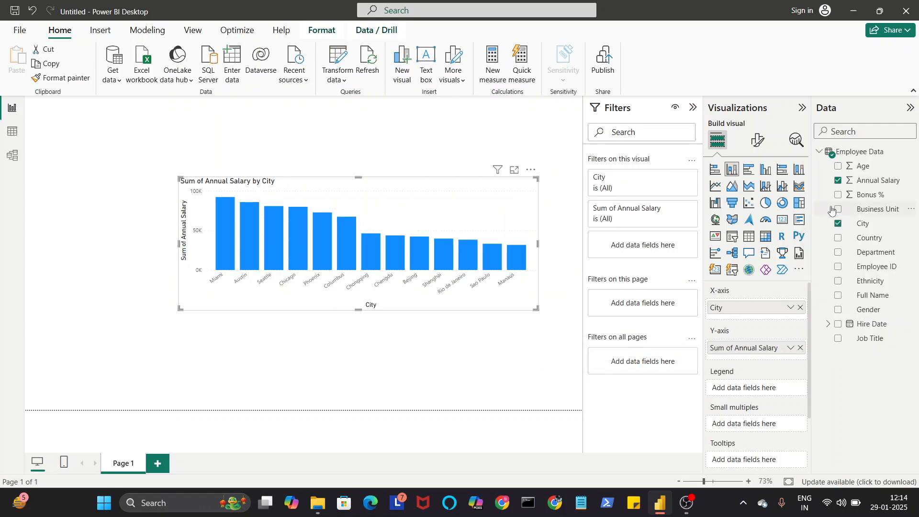
Step: Narrow the salary-by-city column chart and position it along the page's left edge with free space above it
{"action": "left_click_drag", "start_coordinate": [496, 205], "coordinate": [349, 152]}
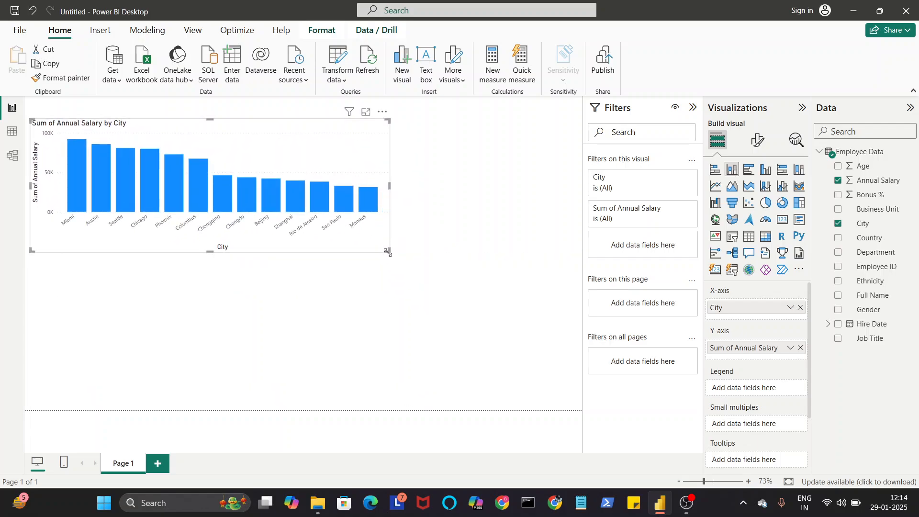
{"action": "left_click_drag", "start_coordinate": [388, 251], "coordinate": [260, 248]}
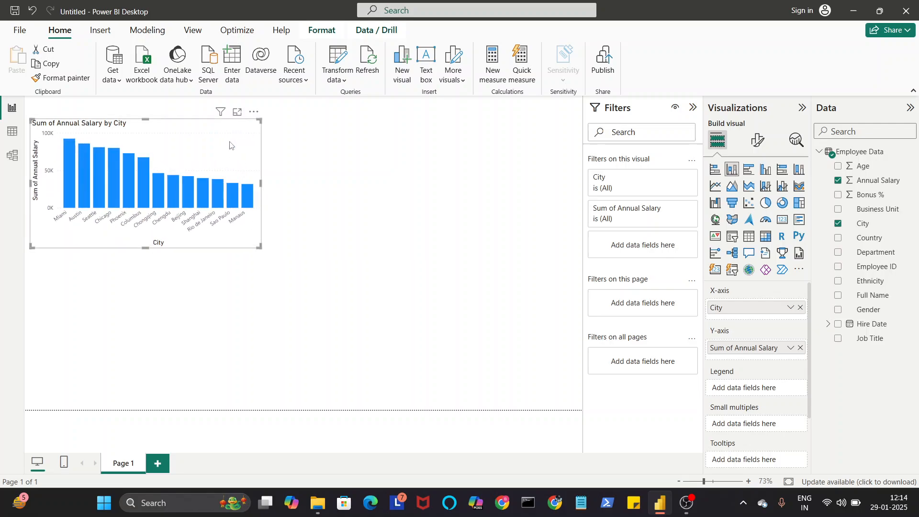
{"action": "left_click_drag", "start_coordinate": [229, 145], "coordinate": [235, 198]}
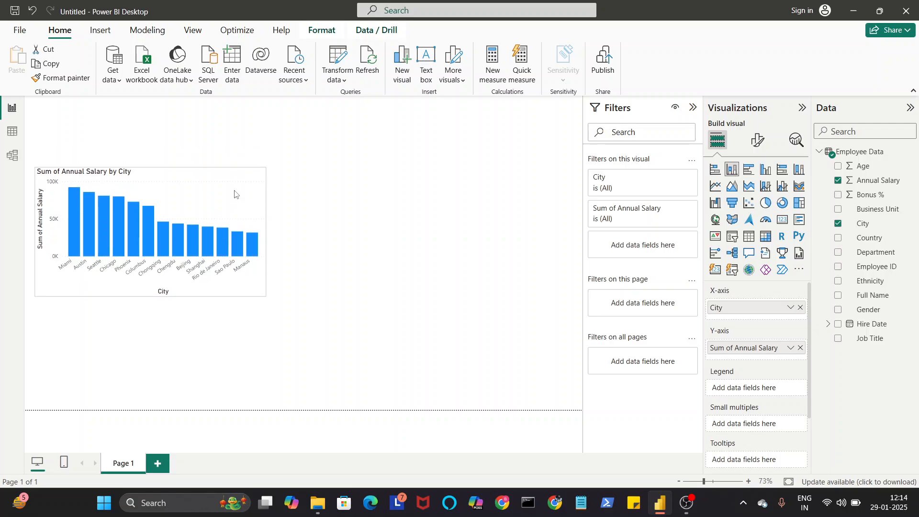
{"action": "left_click", "coordinate": [448, 207]}
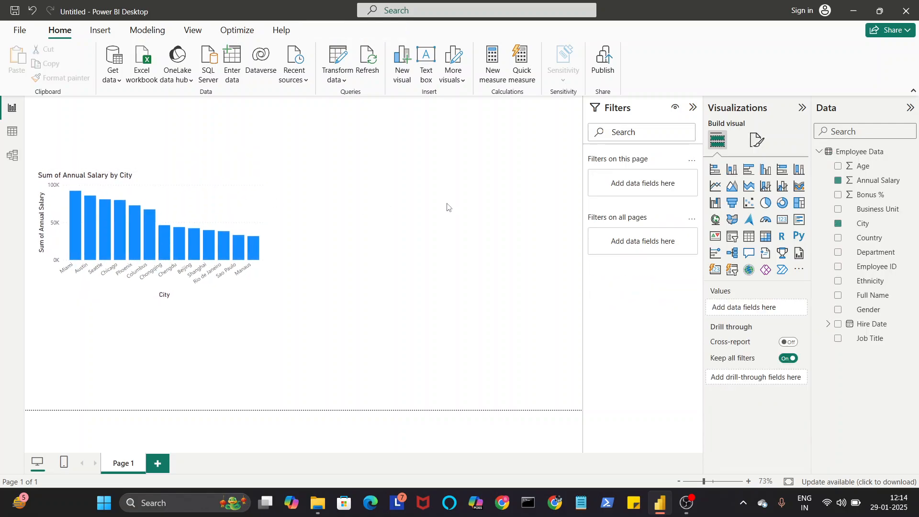
Step: Add a small card visual showing Annual Salary to the page, beside the column chart
{"action": "left_click", "coordinate": [199, 211]}
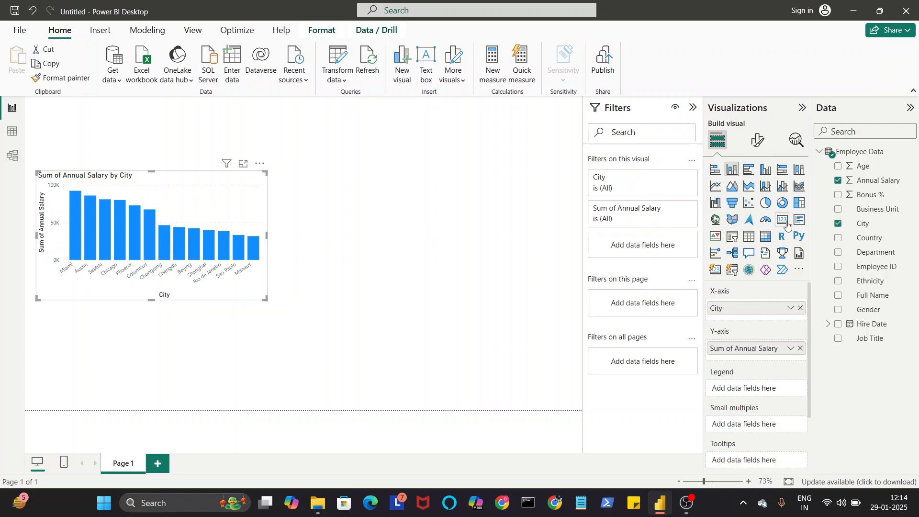
{"action": "left_click", "coordinate": [412, 280]}
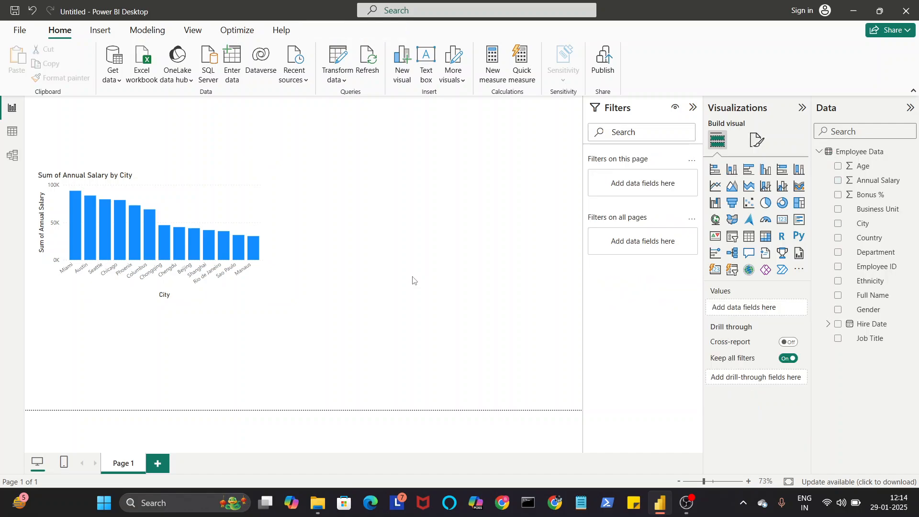
{"action": "left_click", "coordinate": [783, 224]}
{"action": "left_click_drag", "start_coordinate": [211, 178], "coordinate": [476, 199]}
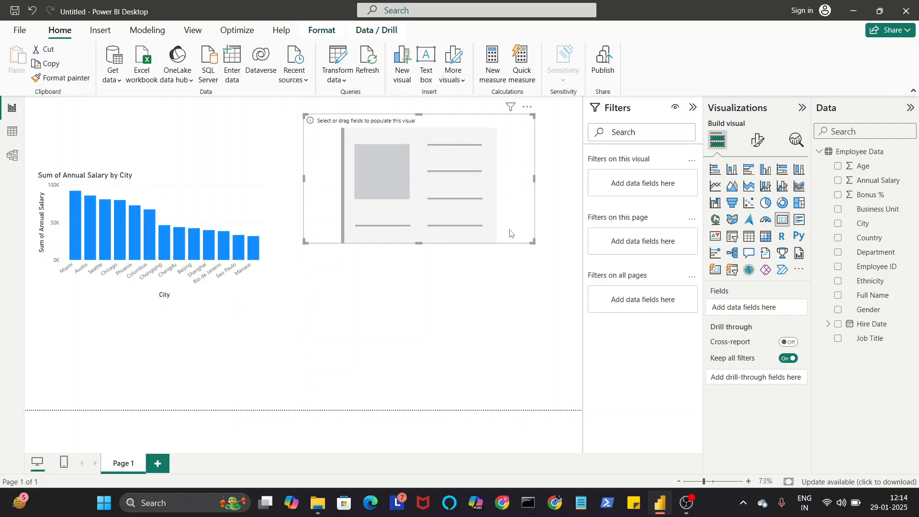
{"action": "left_click_drag", "start_coordinate": [532, 241], "coordinate": [441, 178]}
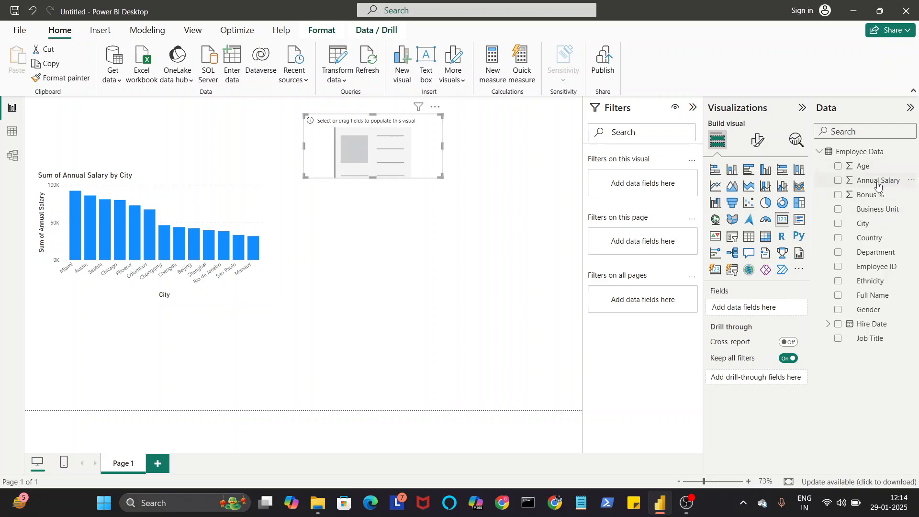
{"action": "left_click_drag", "start_coordinate": [878, 184], "coordinate": [773, 309]}
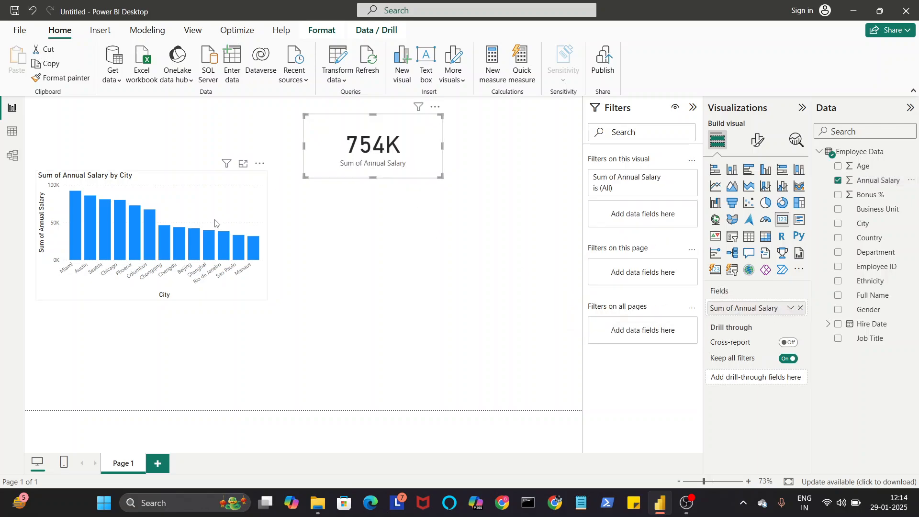
Step: Place the shrunken Annual Salary card in the page's upper-left corner with the column chart directly beneath it
{"action": "left_click_drag", "start_coordinate": [224, 215], "coordinate": [222, 238]}
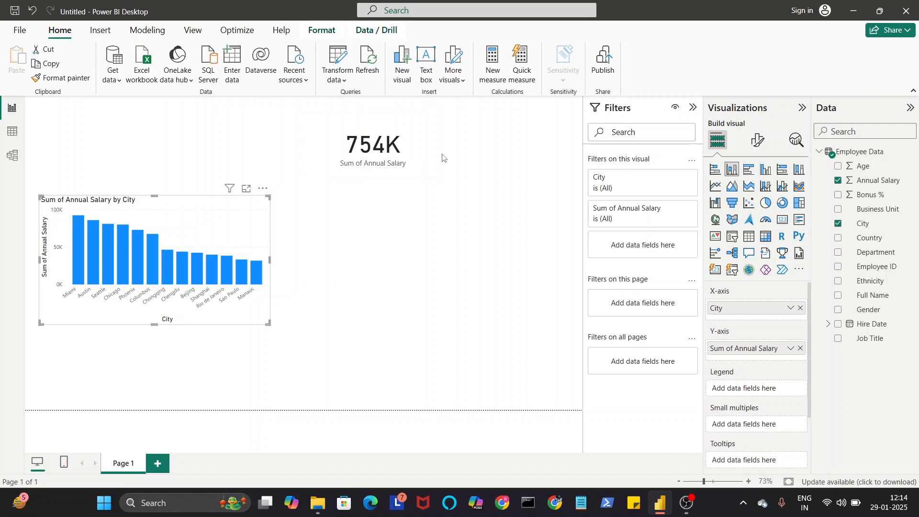
{"action": "left_click_drag", "start_coordinate": [405, 163], "coordinate": [138, 152]}
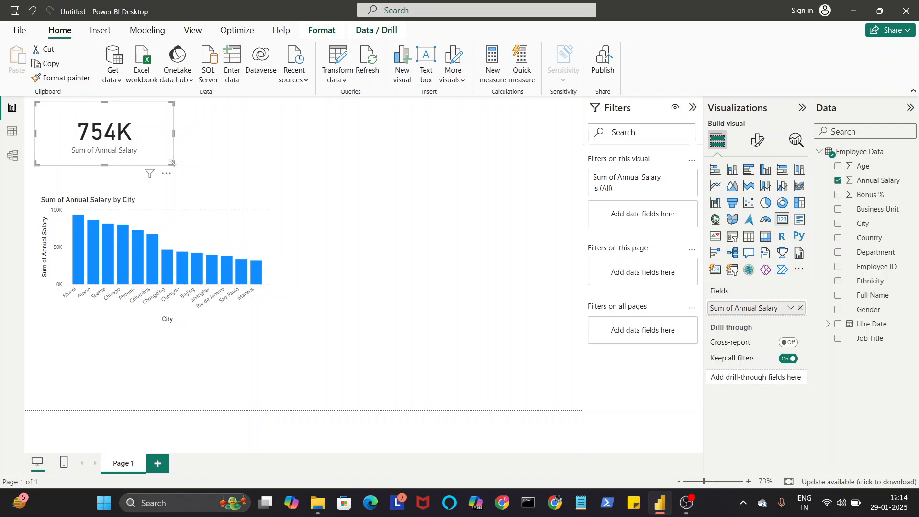
{"action": "left_click_drag", "start_coordinate": [173, 163], "coordinate": [138, 159]}
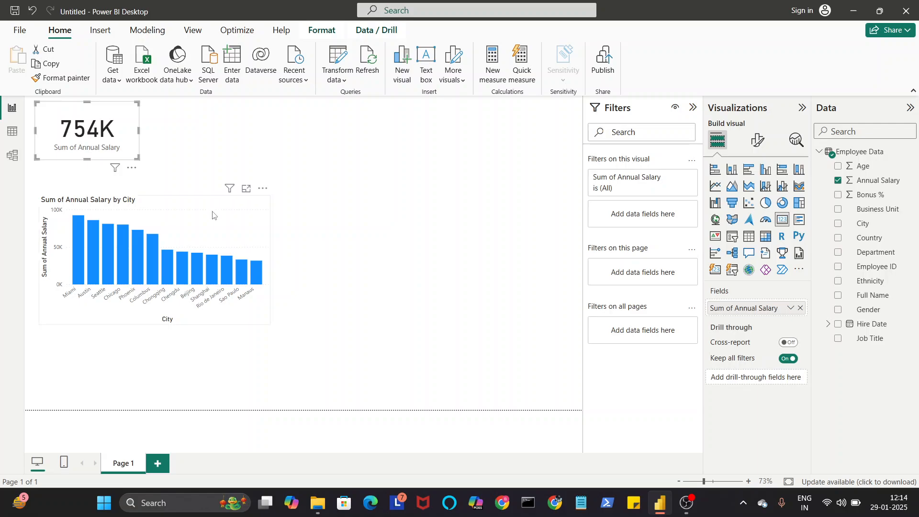
{"action": "left_click_drag", "start_coordinate": [217, 203], "coordinate": [217, 185]}
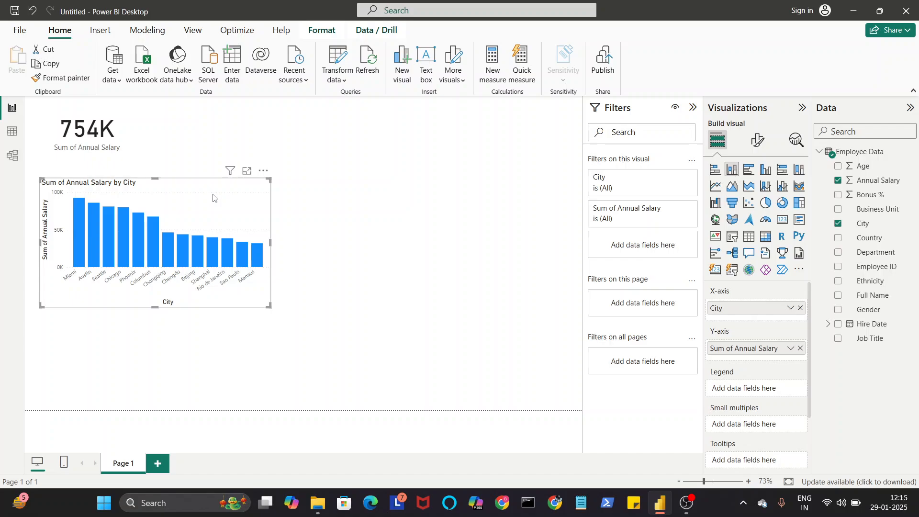
Step: Add a pie chart to the right of the column chart and enlarge it to fill the space beside it
{"action": "left_click", "coordinate": [310, 284]}
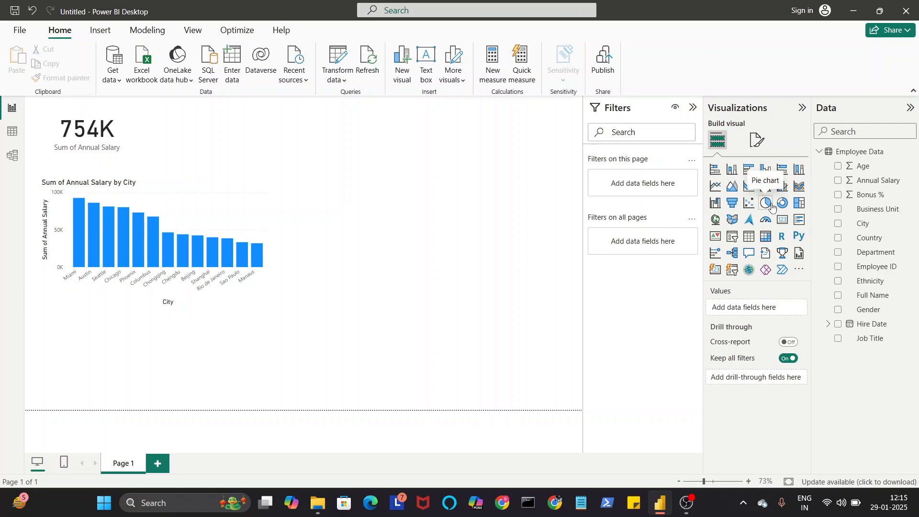
{"action": "left_click", "coordinate": [772, 206]}
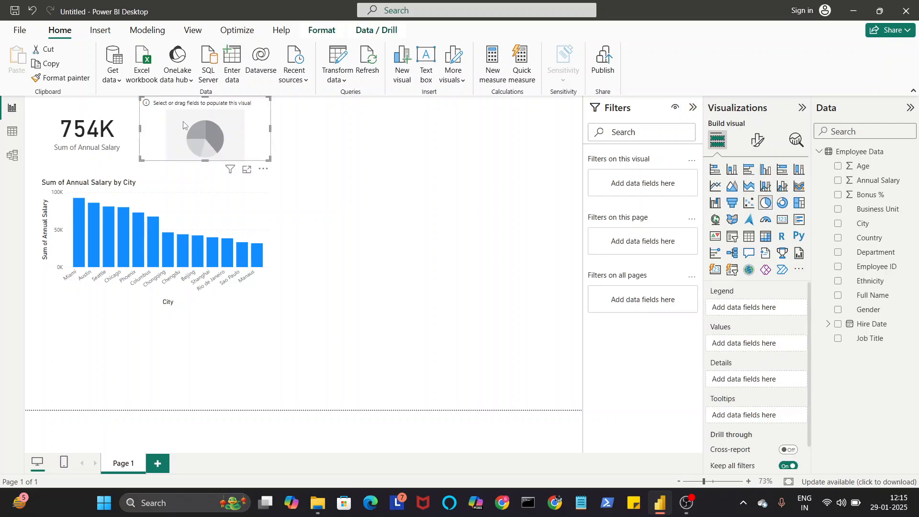
{"action": "left_click_drag", "start_coordinate": [183, 128], "coordinate": [336, 211]}
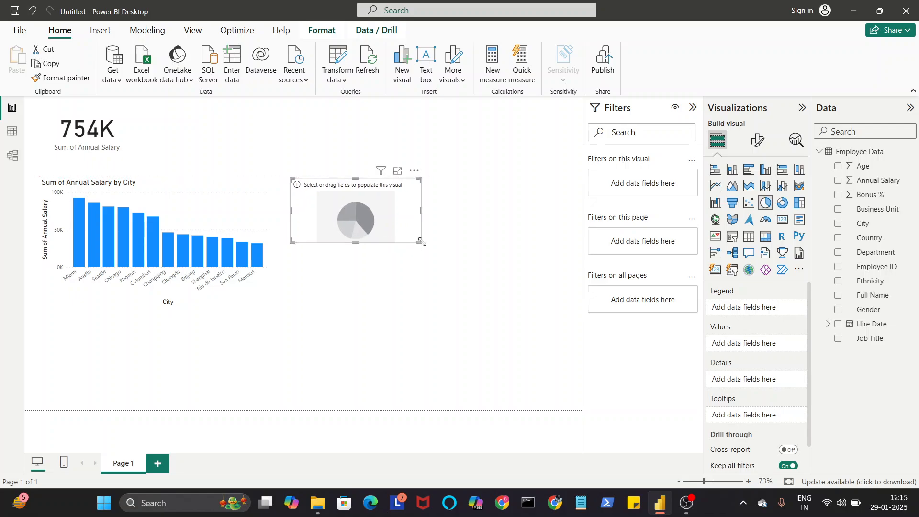
{"action": "left_click_drag", "start_coordinate": [421, 241], "coordinate": [560, 293]}
{"action": "left_click_drag", "start_coordinate": [460, 250], "coordinate": [473, 249]}
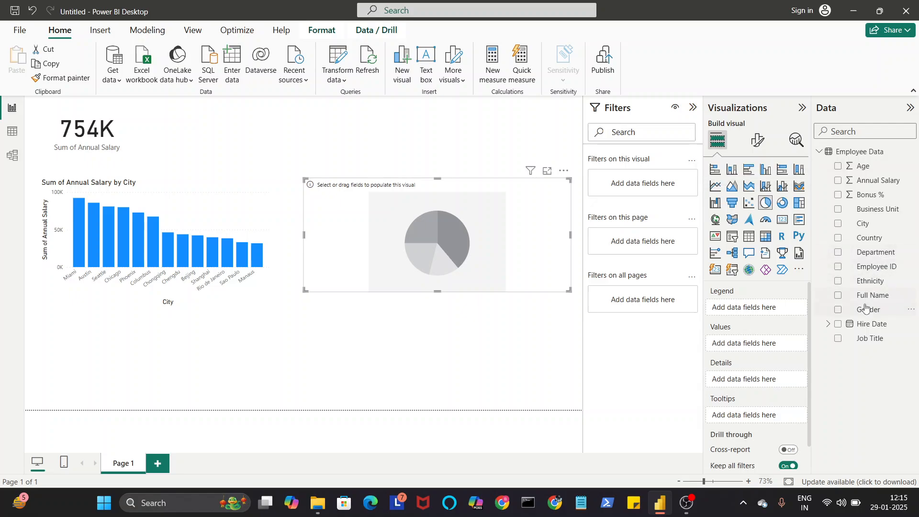
Step: Set the pie chart's legend to Gender and its values to the count of Employee ID
{"action": "left_click_drag", "start_coordinate": [875, 313], "coordinate": [764, 310]}
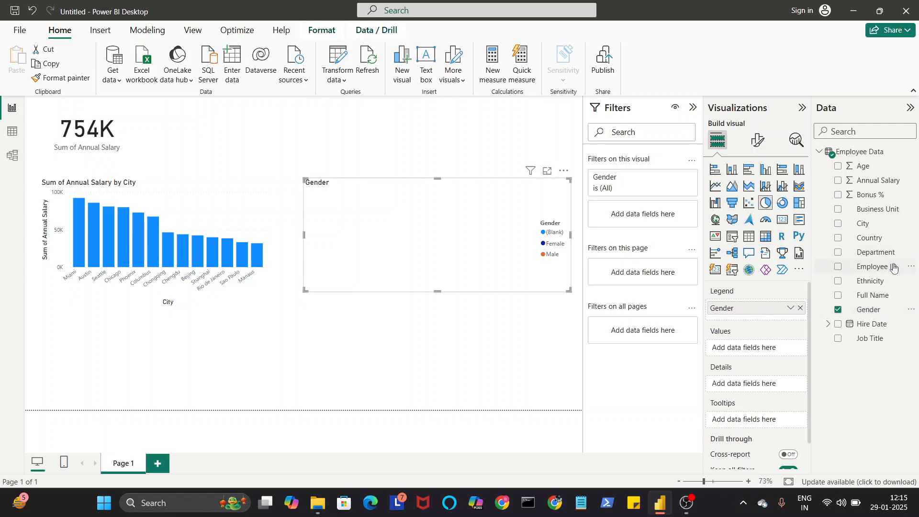
{"action": "left_click_drag", "start_coordinate": [894, 268], "coordinate": [800, 354]}
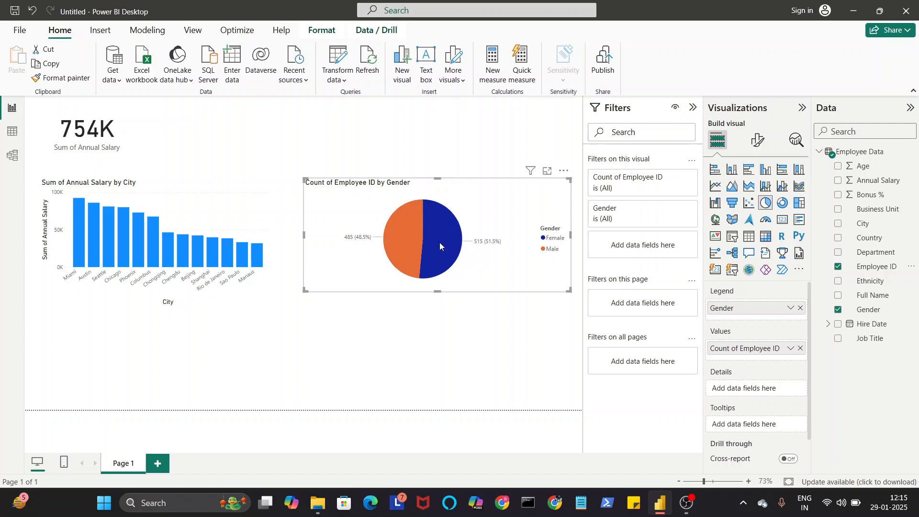
{"action": "mouse_move", "coordinate": [399, 244]}
{"action": "left_click", "coordinate": [383, 321]}
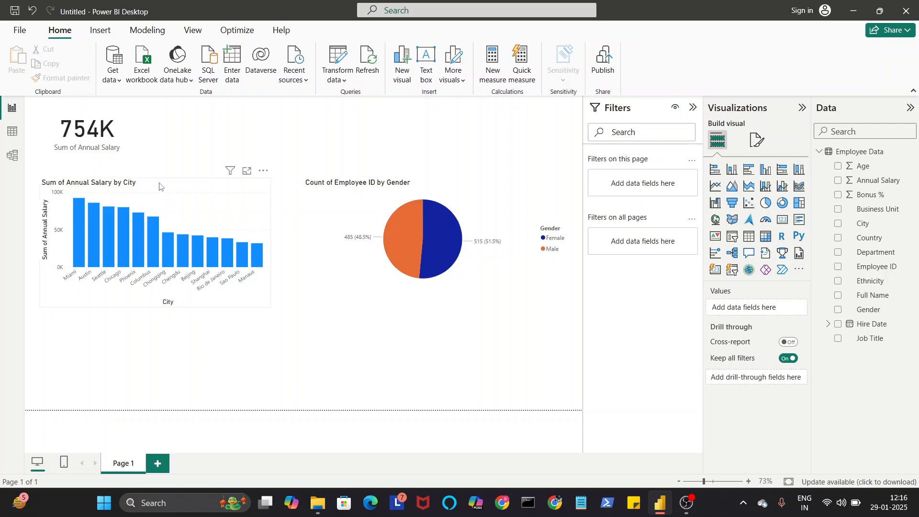
Step: Duplicate the Annual Salary card and place the copy beside the original above the column chart
{"action": "left_click", "coordinate": [109, 132]}
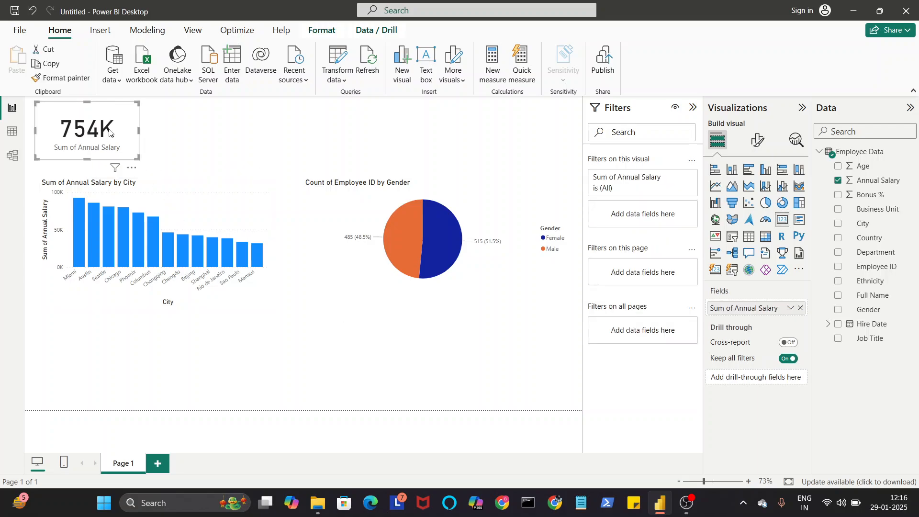
{"action": "key", "text": "ctrl+c"}
{"action": "key", "text": "ctrl+v"}
{"action": "left_click_drag", "start_coordinate": [110, 132], "coordinate": [226, 129]}
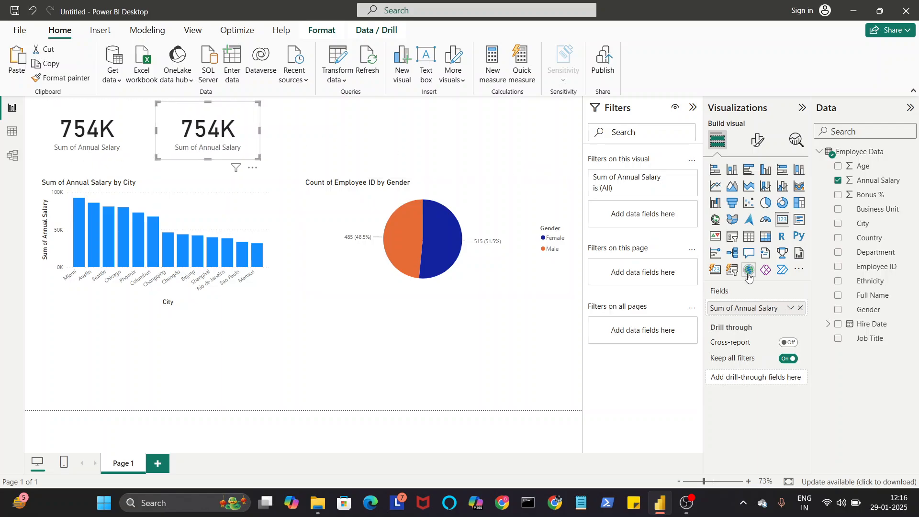
Step: Replace the copied card's Annual Salary field with Employee ID, summarized as Count (Distinct)
{"action": "left_click", "coordinate": [801, 308]}
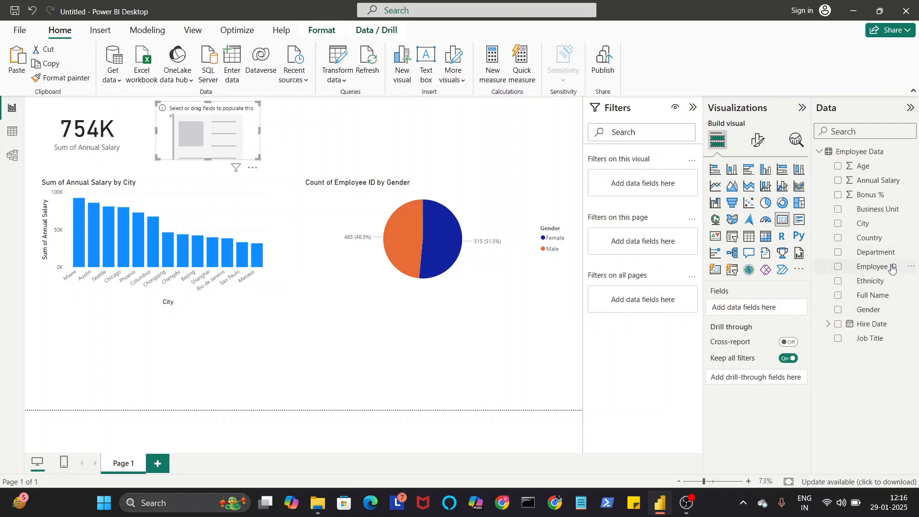
{"action": "left_click_drag", "start_coordinate": [891, 268], "coordinate": [766, 309]}
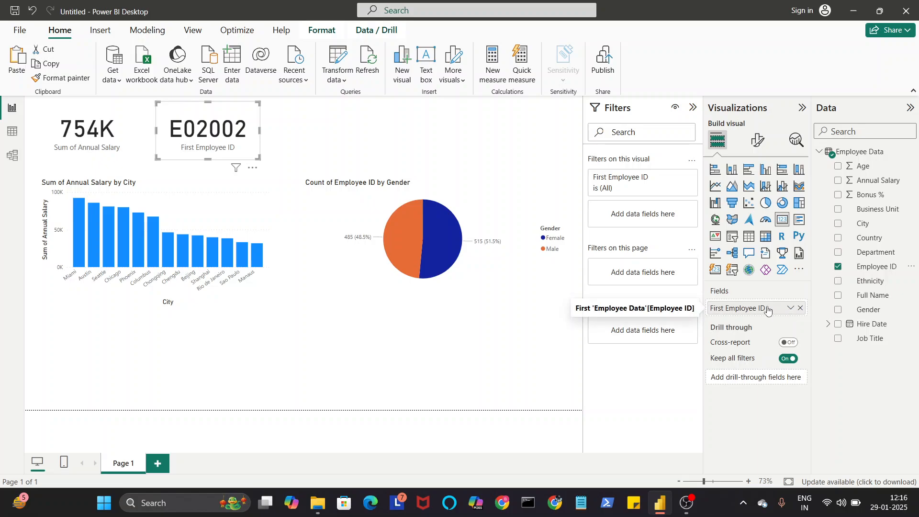
{"action": "right_click", "coordinate": [755, 310]}
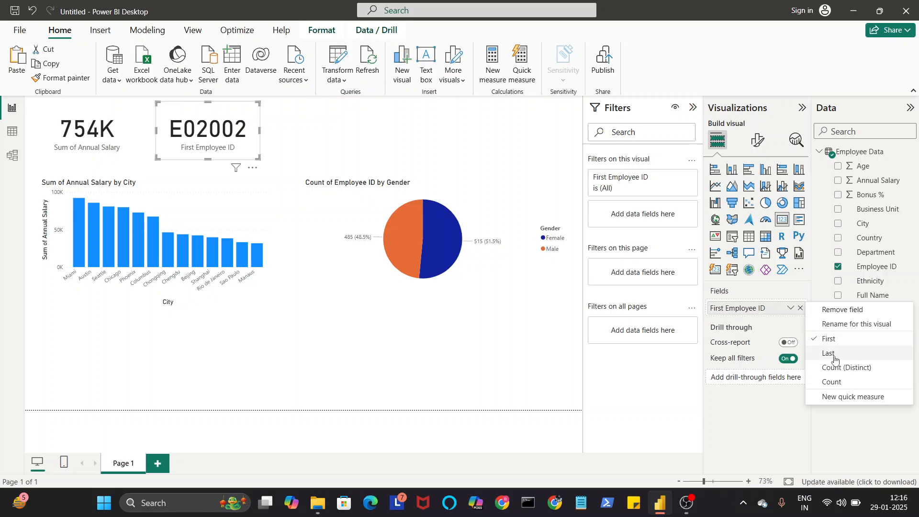
{"action": "left_click", "coordinate": [846, 367]}
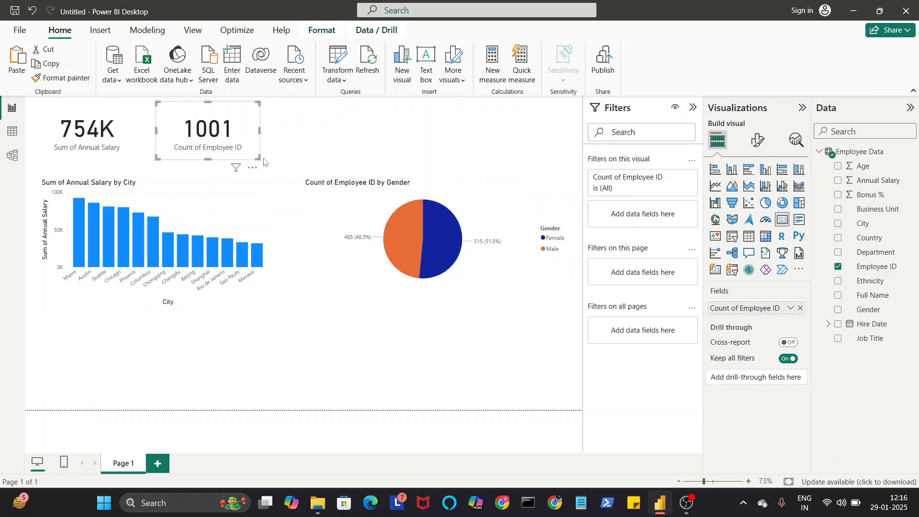
Step: Slightly reduce the height of both the Employee ID card and the Annual Salary card and extend their right edges a little
{"action": "mouse_move", "coordinate": [257, 157]}
{"action": "left_mouse_down"}
{"action": "mouse_move", "coordinate": [243, 150]}
{"action": "mouse_move", "coordinate": [264, 149]}
{"action": "left_mouse_up"}
{"action": "left_click", "coordinate": [115, 136]}
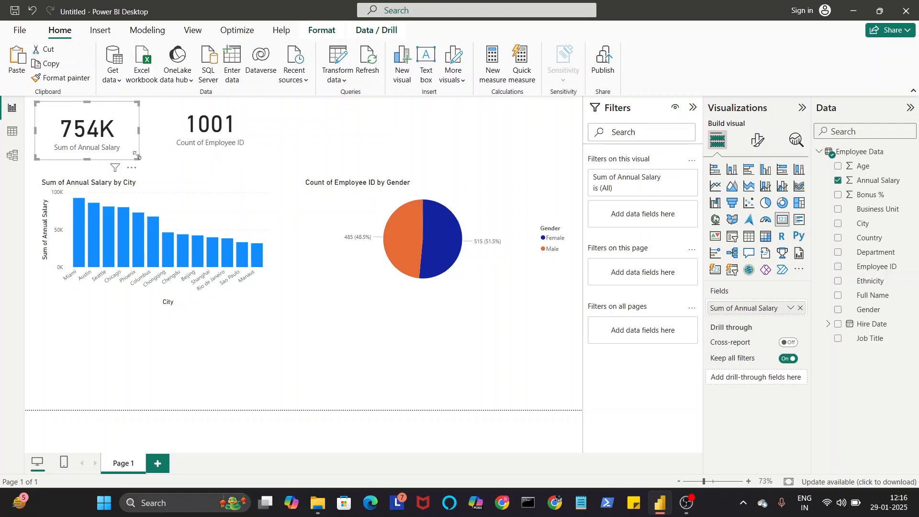
{"action": "left_click_drag", "start_coordinate": [140, 160], "coordinate": [155, 144]}
{"action": "left_click", "coordinate": [384, 339]}
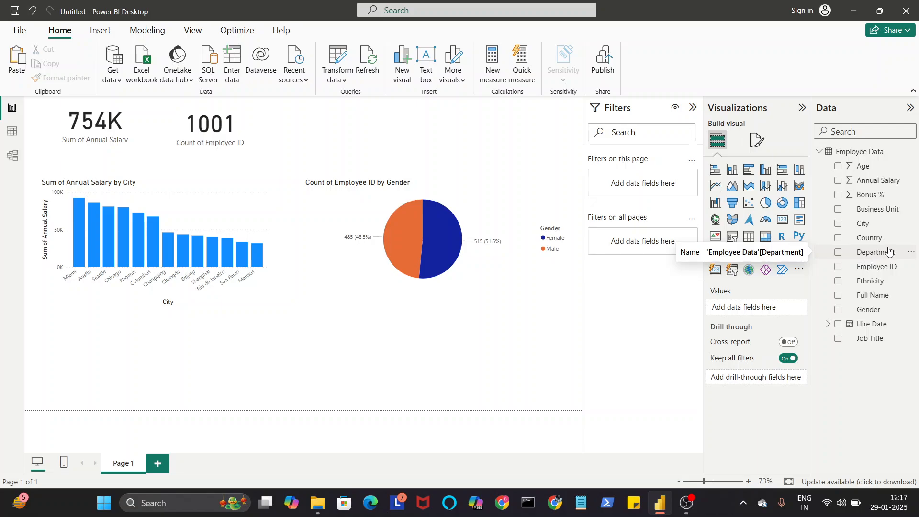
Step: Add a stacked bar chart to the page and place it directly beneath the pie chart
{"action": "left_click", "coordinate": [782, 171]}
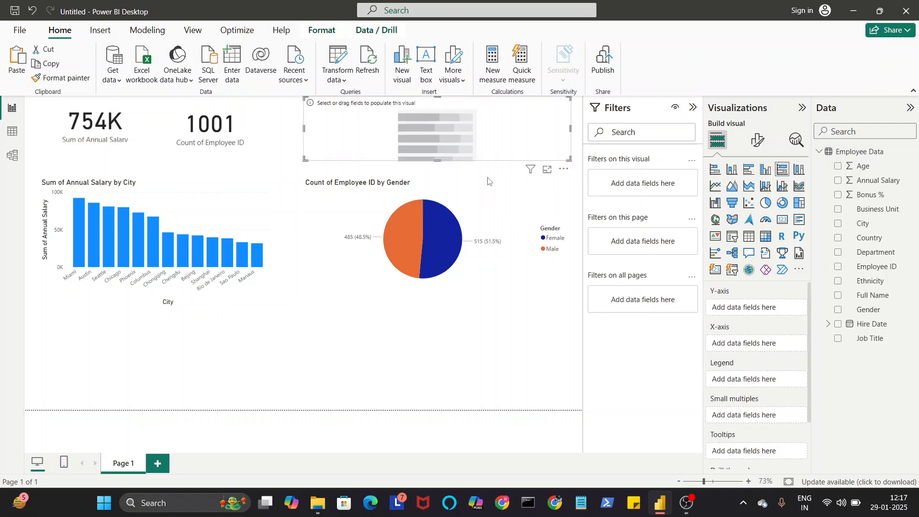
{"action": "left_click", "coordinate": [716, 170]}
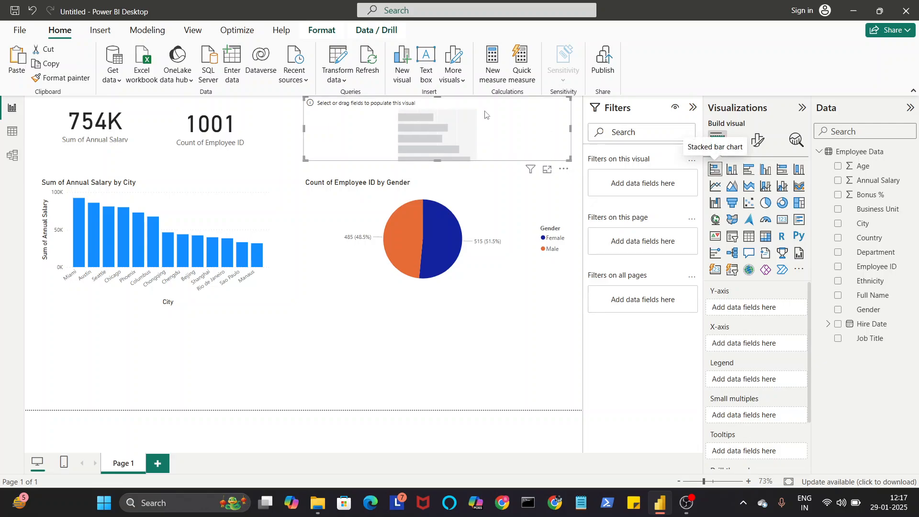
{"action": "left_click_drag", "start_coordinate": [486, 133], "coordinate": [475, 320]}
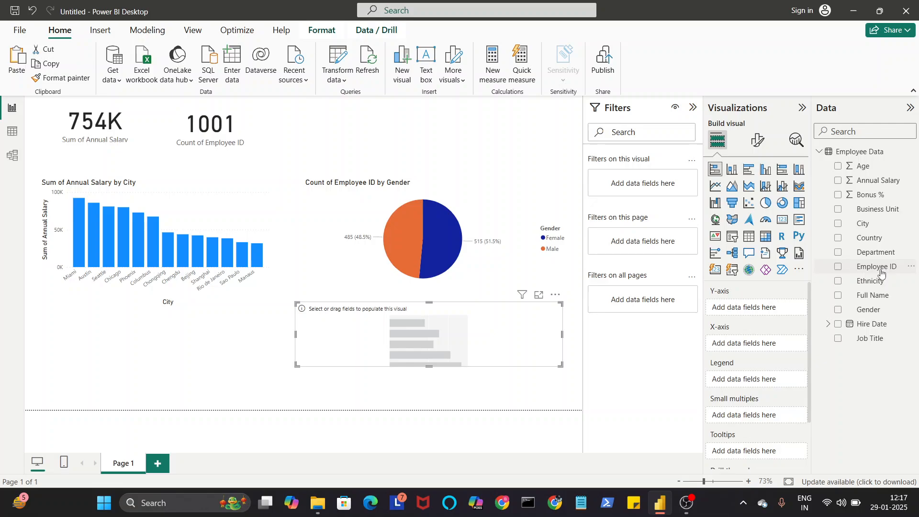
{"action": "left_click_drag", "start_coordinate": [880, 273], "coordinate": [771, 309]}
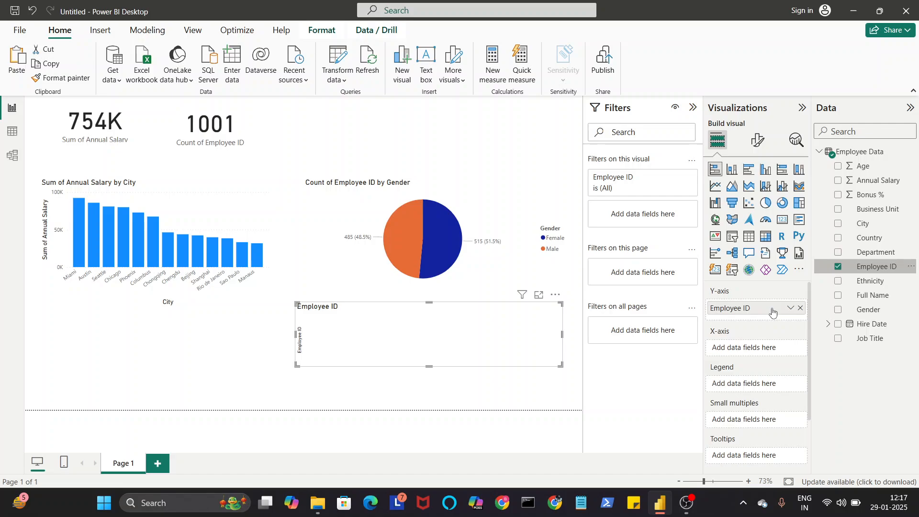
{"action": "right_click", "coordinate": [772, 312]}
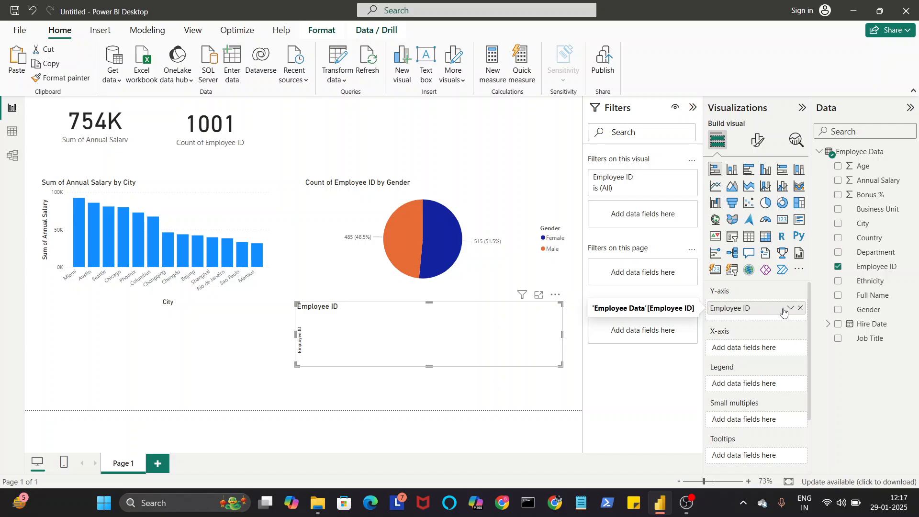
{"action": "left_click", "coordinate": [800, 308]}
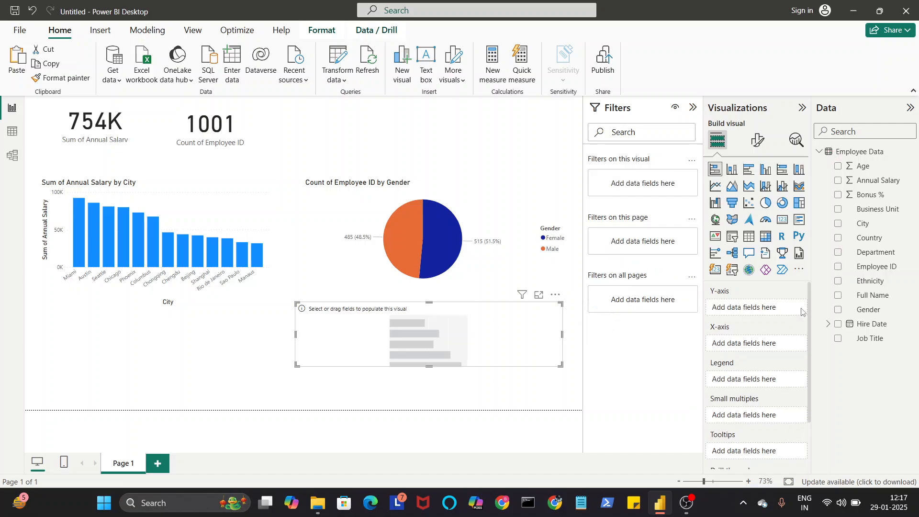
Step: Plot the count of Employee ID by Department in the bar chart and extend it down to the page's bottom edge
{"action": "left_click_drag", "start_coordinate": [889, 271], "coordinate": [780, 346]}
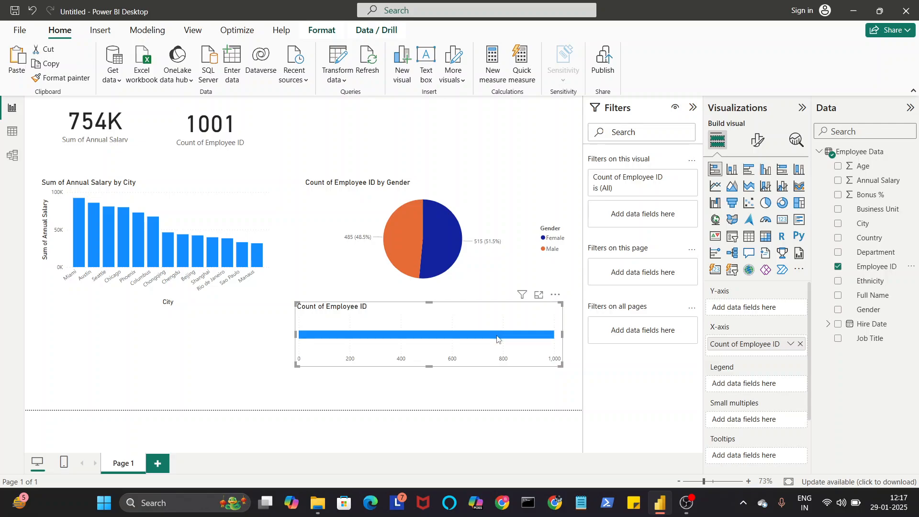
{"action": "mouse_move", "coordinate": [497, 338]}
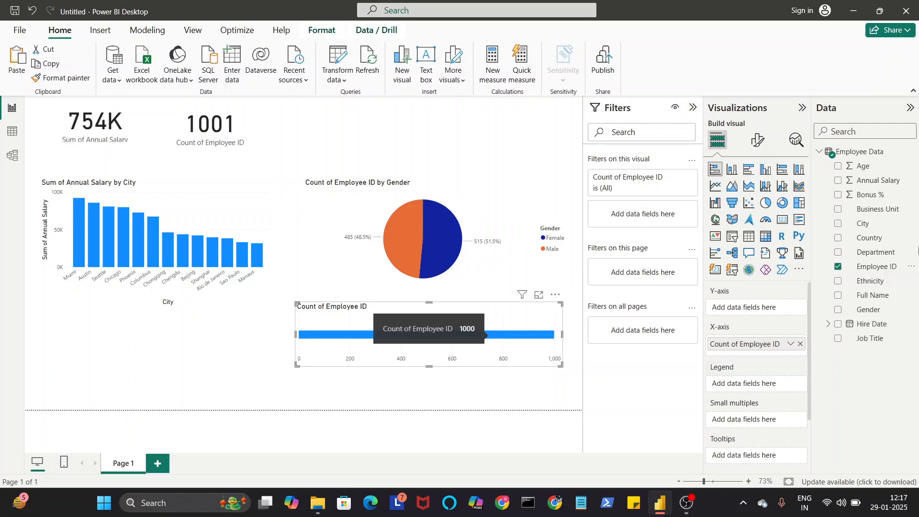
{"action": "left_click_drag", "start_coordinate": [855, 253], "coordinate": [754, 310]}
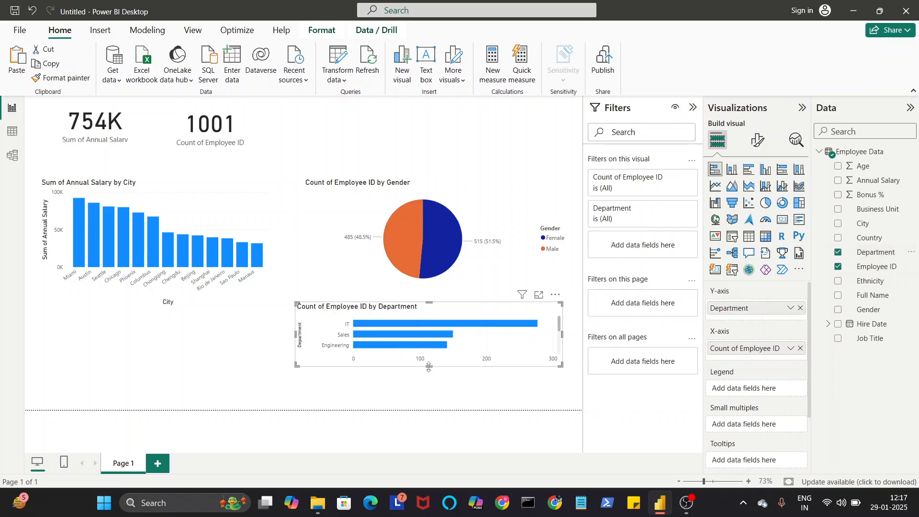
{"action": "left_click_drag", "start_coordinate": [429, 366], "coordinate": [430, 410]}
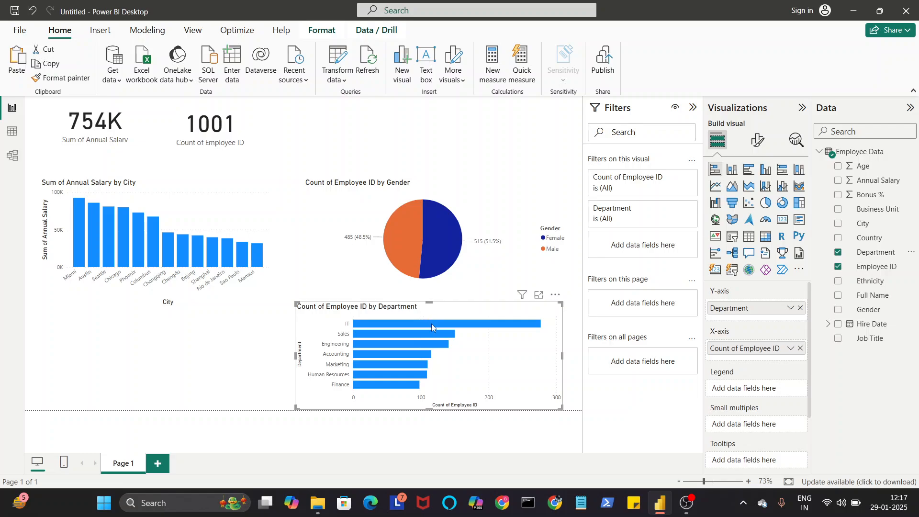
{"action": "mouse_move", "coordinate": [432, 324]}
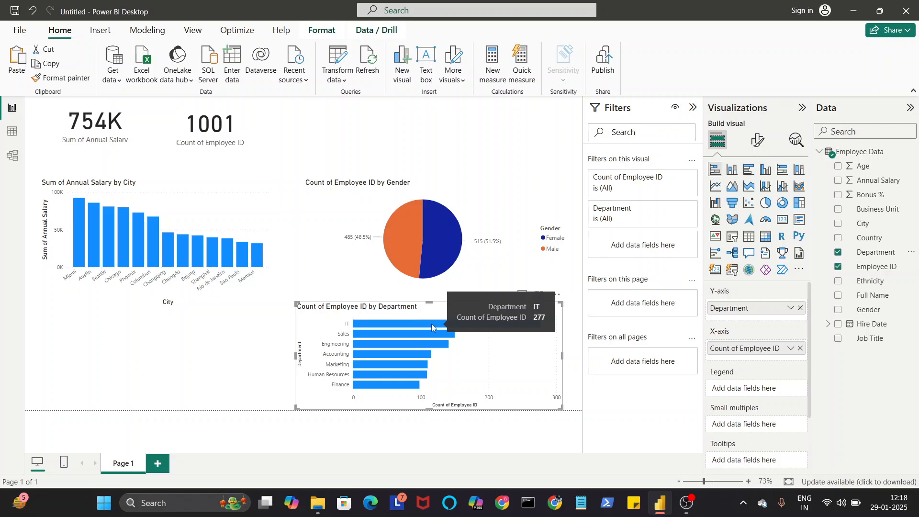
{"action": "left_click", "coordinate": [202, 367]}
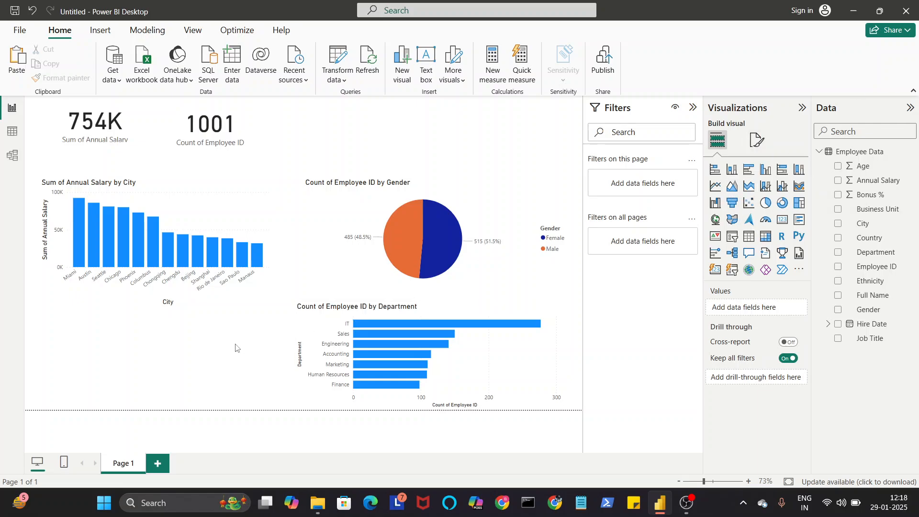
Step: Add a line chart beneath the column chart, narrowed to about the column chart's width and made slightly taller
{"action": "left_click", "coordinate": [715, 186]}
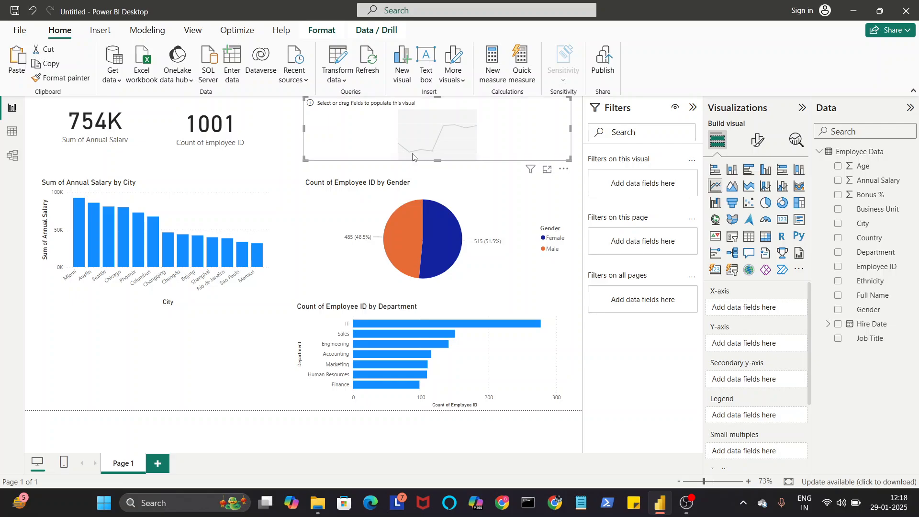
{"action": "left_click_drag", "start_coordinate": [427, 140], "coordinate": [161, 355]}
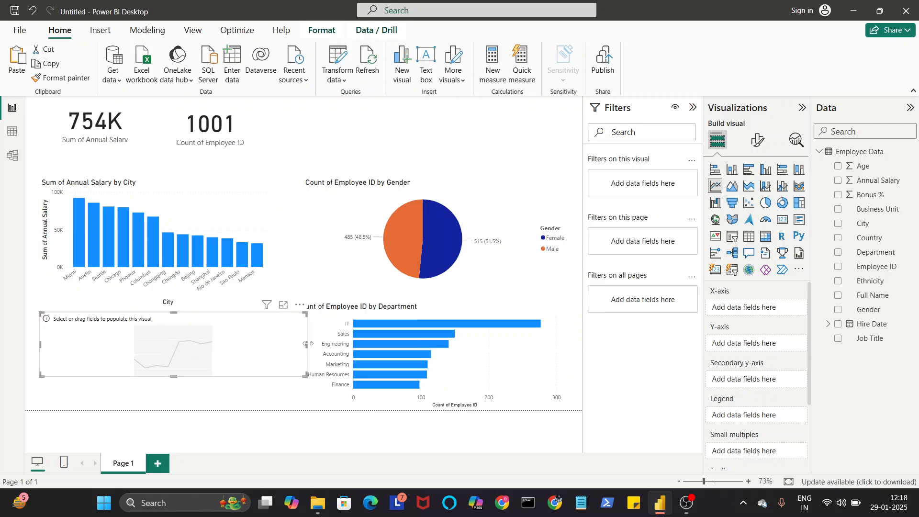
{"action": "left_click_drag", "start_coordinate": [308, 344], "coordinate": [264, 349]}
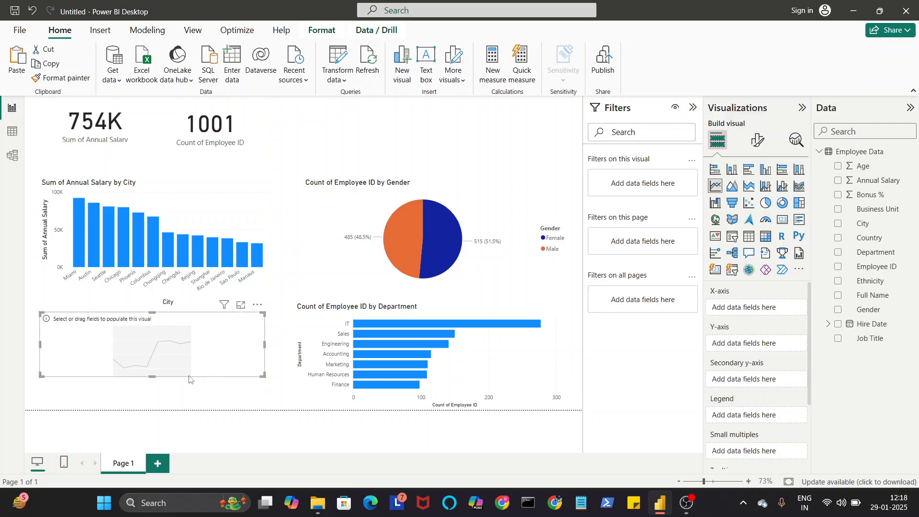
{"action": "left_click_drag", "start_coordinate": [152, 377], "coordinate": [153, 400]}
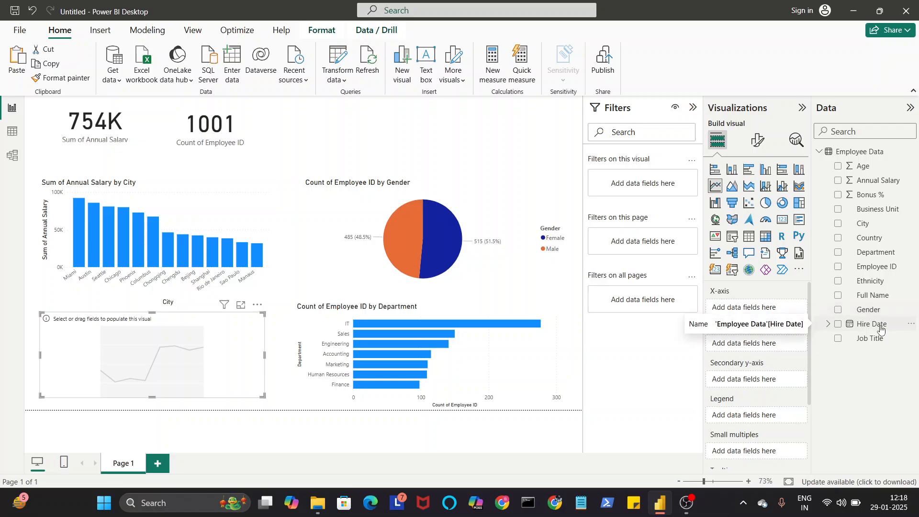
Step: Plot Annual Salary by Hire Date in the line chart, removing the Year, Quarter and Day levels to keep only Month
{"action": "left_click_drag", "start_coordinate": [880, 329], "coordinate": [782, 313]}
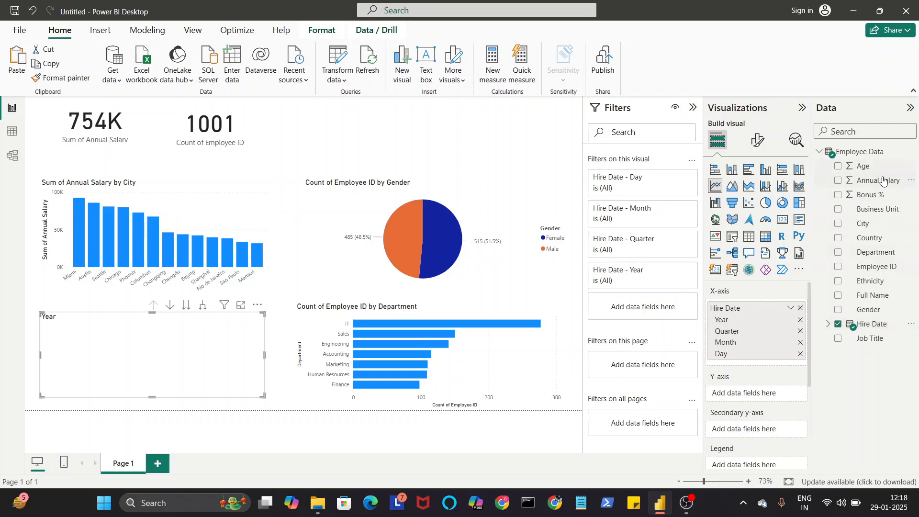
{"action": "mouse_move", "coordinate": [880, 181]}
{"action": "left_mouse_down"}
{"action": "mouse_move", "coordinate": [784, 405]}
{"action": "mouse_move", "coordinate": [779, 395]}
{"action": "left_mouse_up"}
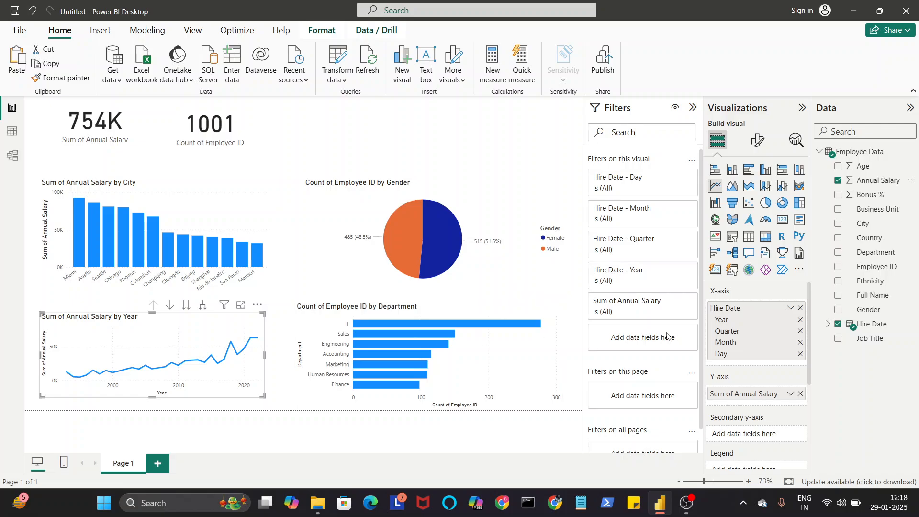
{"action": "left_click", "coordinate": [800, 321]}
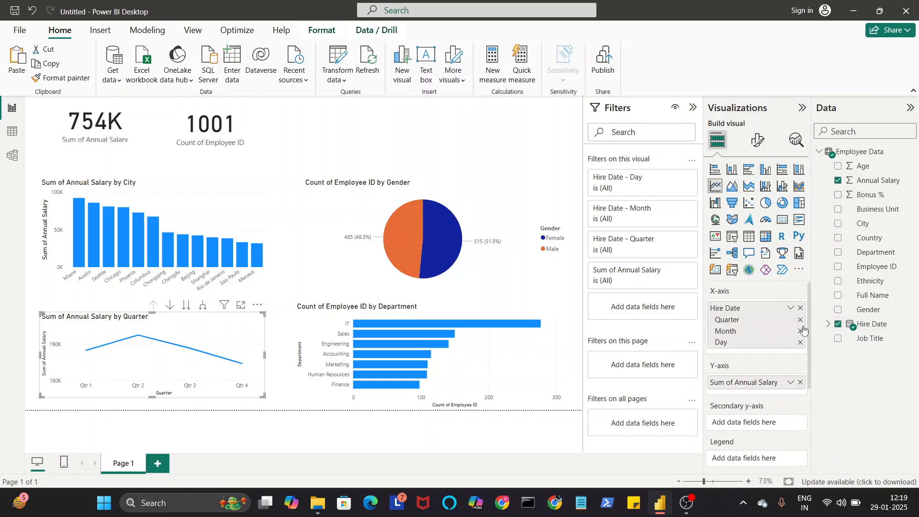
{"action": "left_click", "coordinate": [800, 320]}
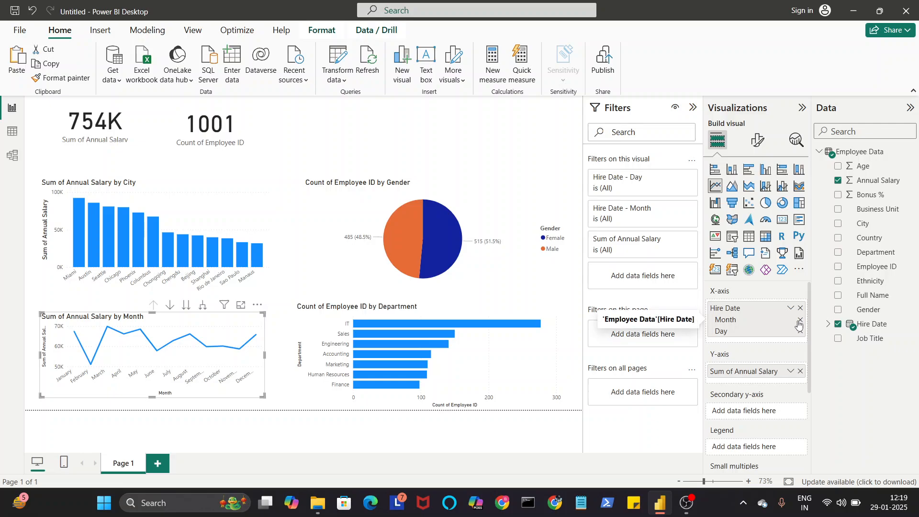
{"action": "left_click", "coordinate": [800, 331]}
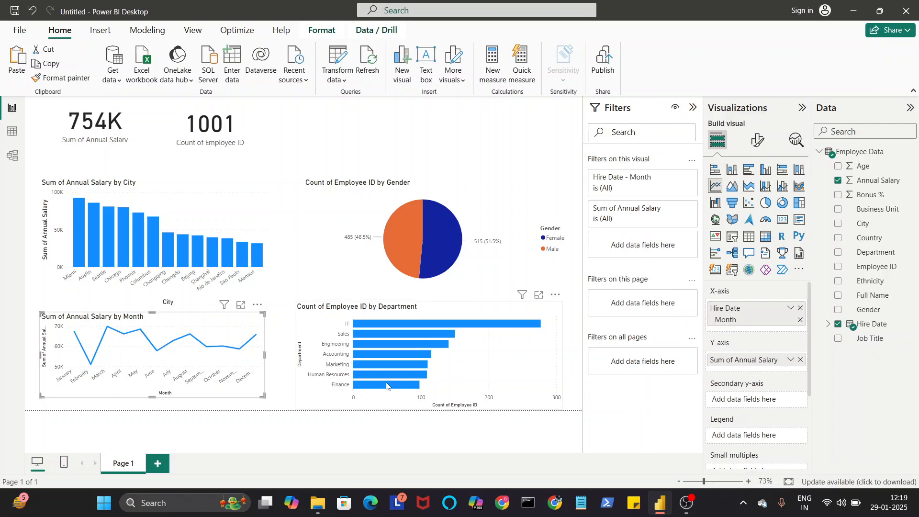
{"action": "left_click", "coordinate": [523, 149]}
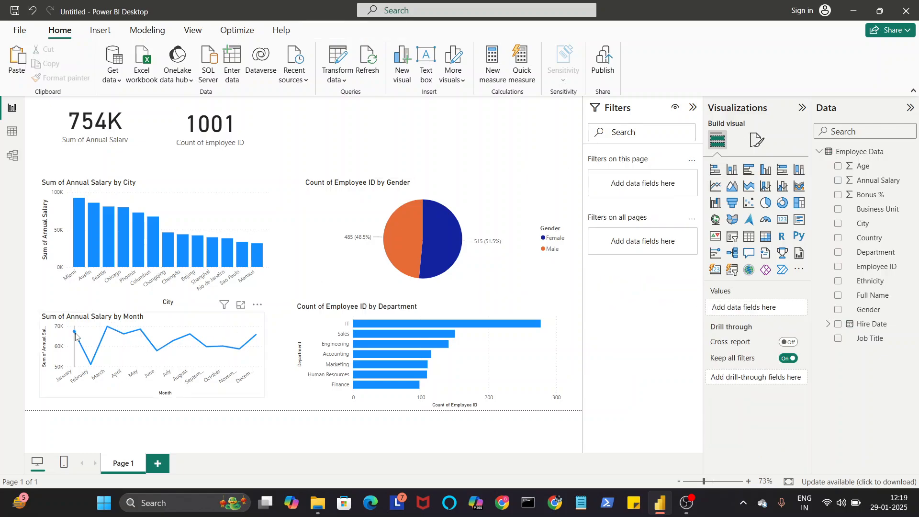
{"action": "mouse_move", "coordinate": [75, 336]}
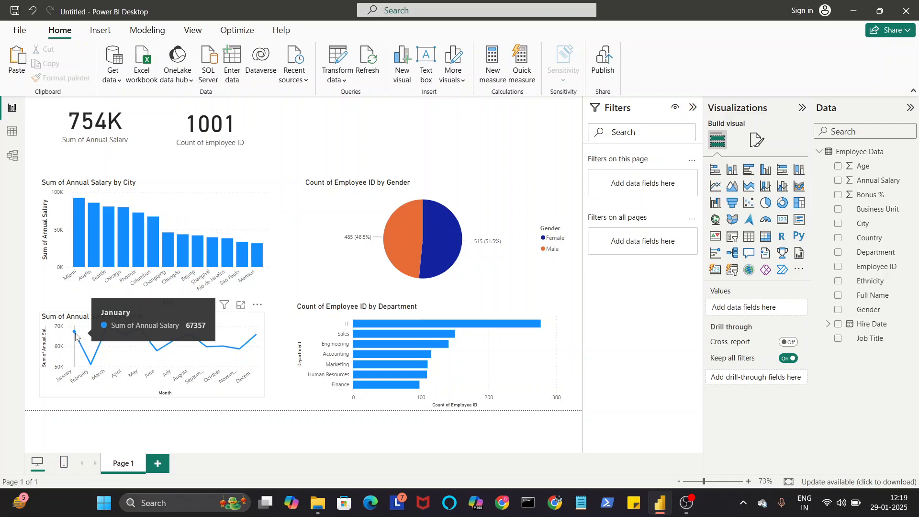
{"action": "mouse_move", "coordinate": [95, 357]}
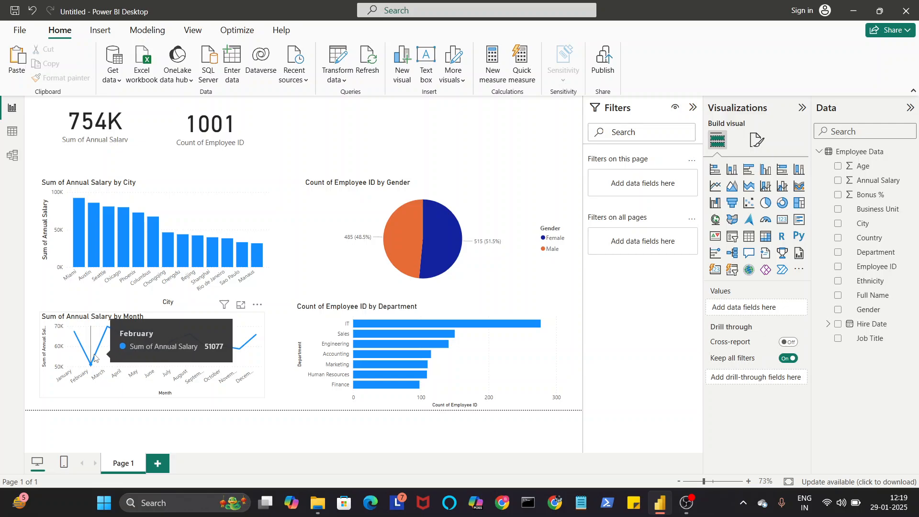
Step: Add a Job Title slicer above the pie chart, shrunk to about half its width and aligned near the page's right edge
{"action": "mouse_move", "coordinate": [117, 329]}
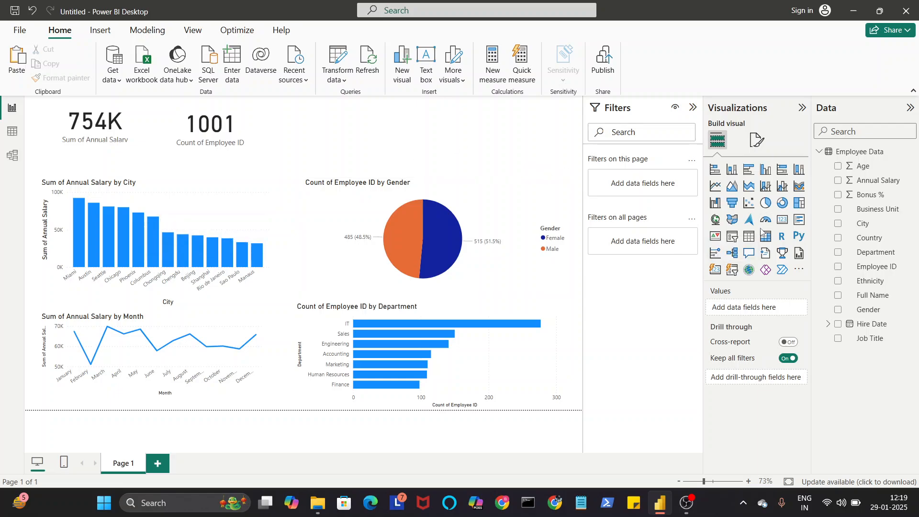
{"action": "left_click", "coordinate": [732, 237]}
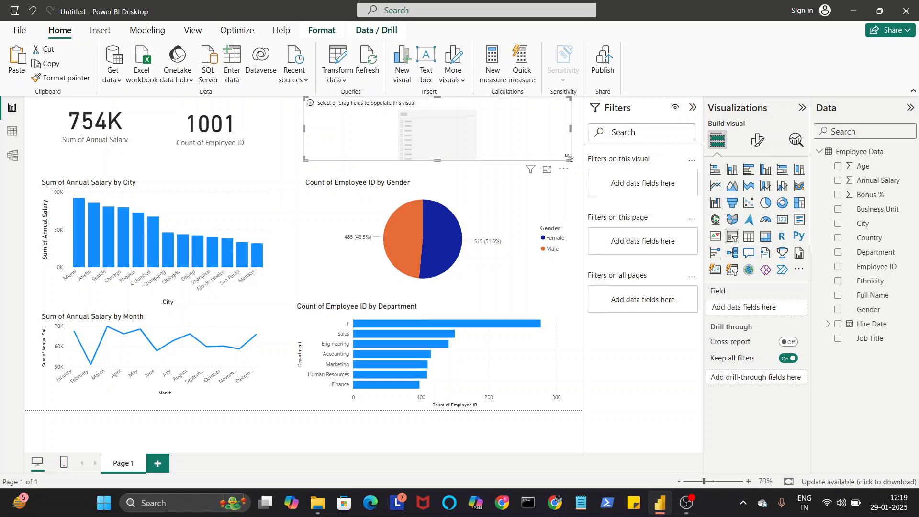
{"action": "left_click_drag", "start_coordinate": [569, 159], "coordinate": [425, 152]}
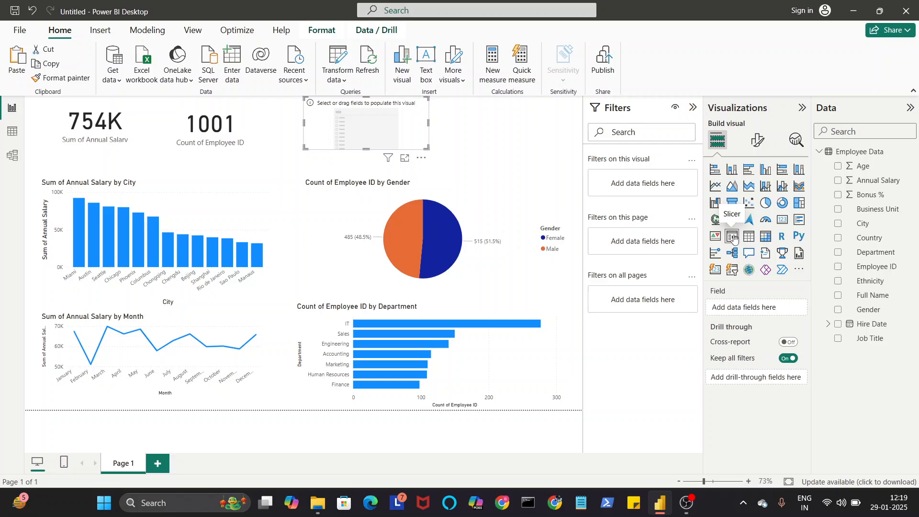
{"action": "left_click_drag", "start_coordinate": [412, 133], "coordinate": [550, 139]}
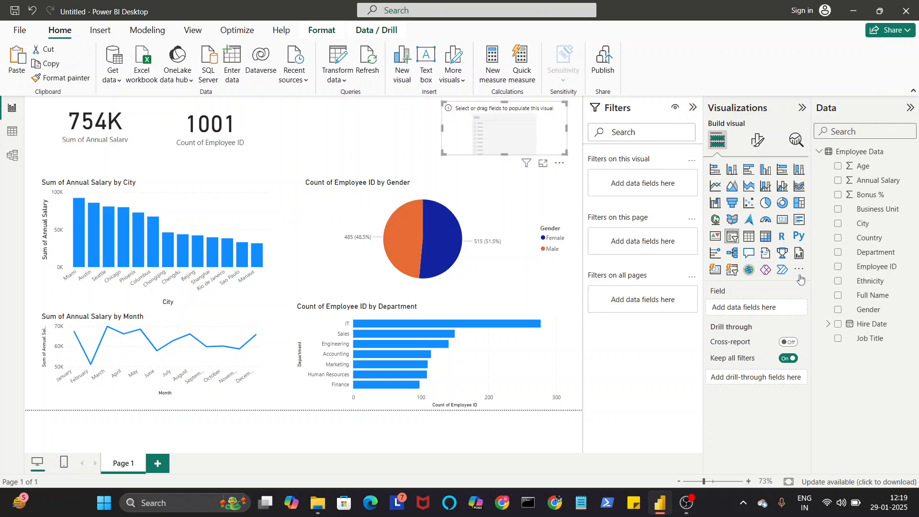
{"action": "left_click_drag", "start_coordinate": [870, 338], "coordinate": [778, 312]}
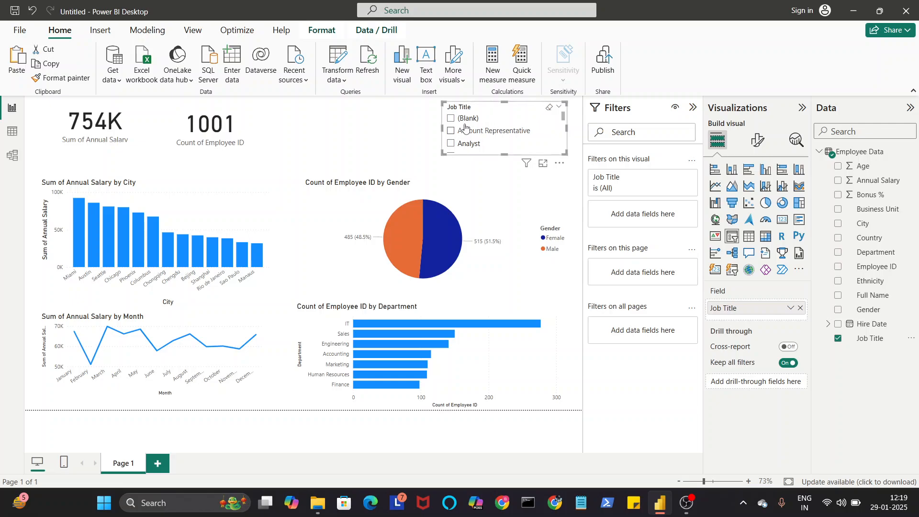
Step: Filter the page to Analyst in the Job Title slicer, making the slicer slightly shorter and shifting it a little
{"action": "scroll", "coordinate": [514, 138], "scroll_direction": "down", "scroll_amount": 2}
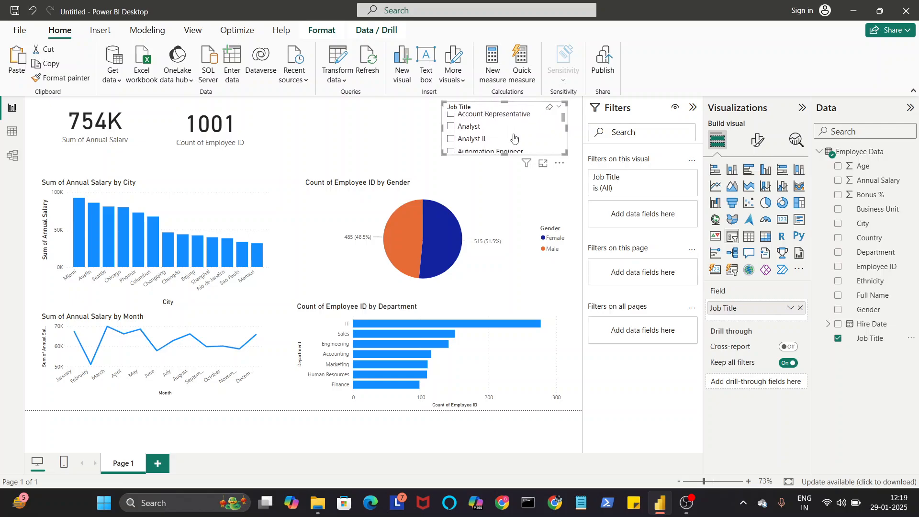
{"action": "scroll", "coordinate": [513, 138], "scroll_direction": "down", "scroll_amount": 2}
{"action": "scroll", "coordinate": [514, 138], "scroll_direction": "up", "scroll_amount": 4}
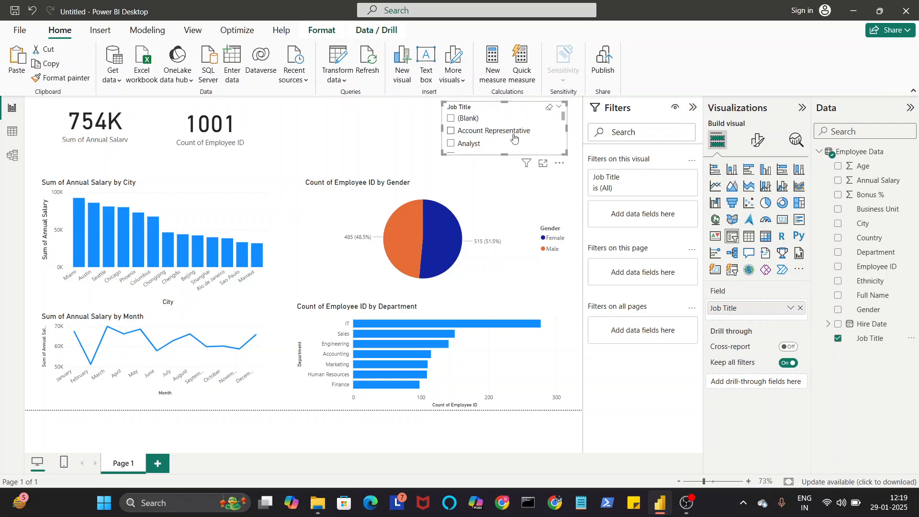
{"action": "scroll", "coordinate": [514, 138], "scroll_direction": "down", "scroll_amount": 1}
{"action": "scroll", "coordinate": [513, 138], "scroll_direction": "up", "scroll_amount": 1}
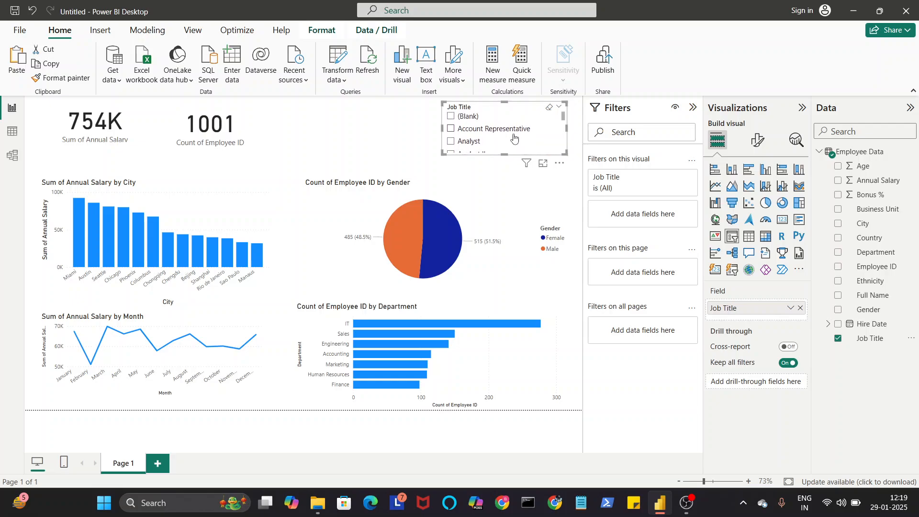
{"action": "scroll", "coordinate": [513, 138], "scroll_direction": "down", "scroll_amount": 1}
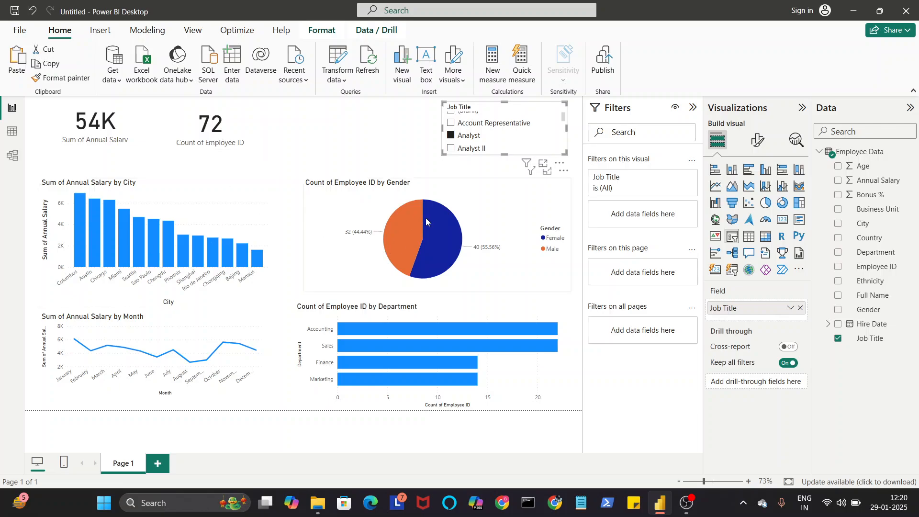
{"action": "left_click_drag", "start_coordinate": [521, 139], "coordinate": [500, 149]}
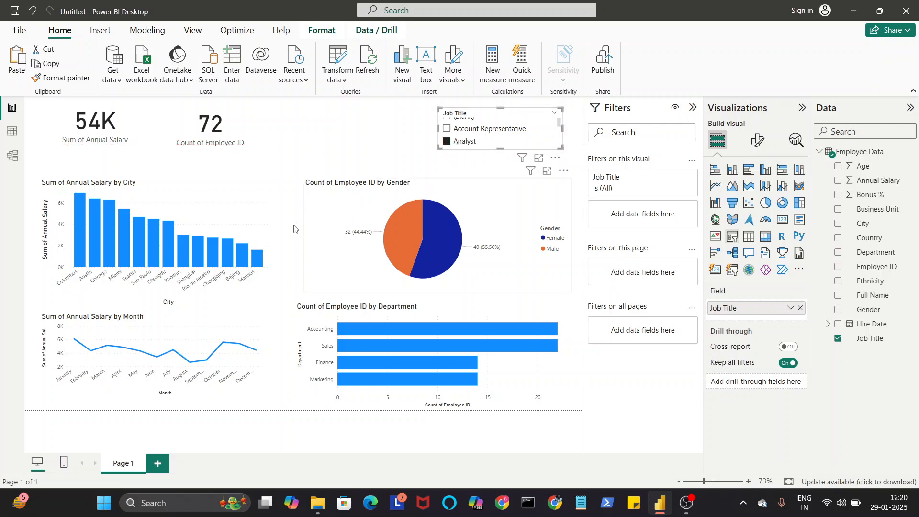
Step: Format the salary-by-city column chart's X-axis values as bold Lucida Sans Unicode, size 10
{"action": "left_click", "coordinate": [270, 221]}
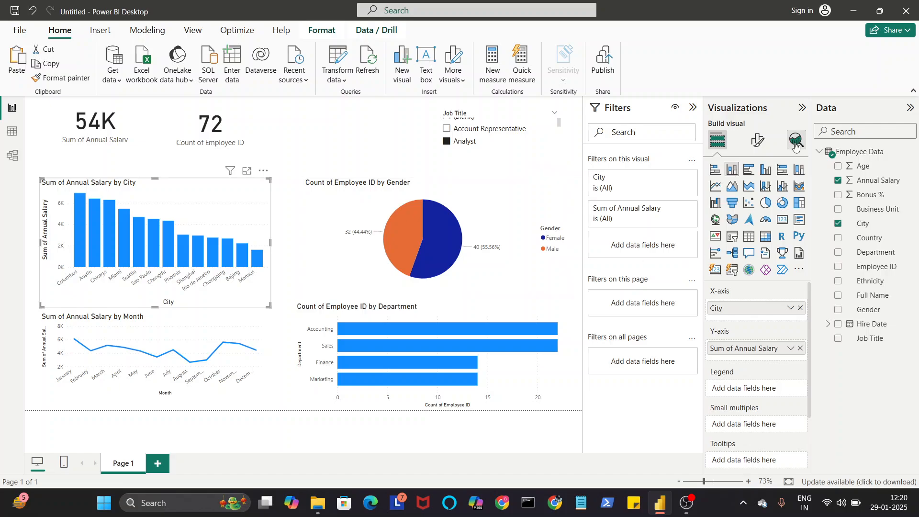
{"action": "left_click", "coordinate": [757, 144]}
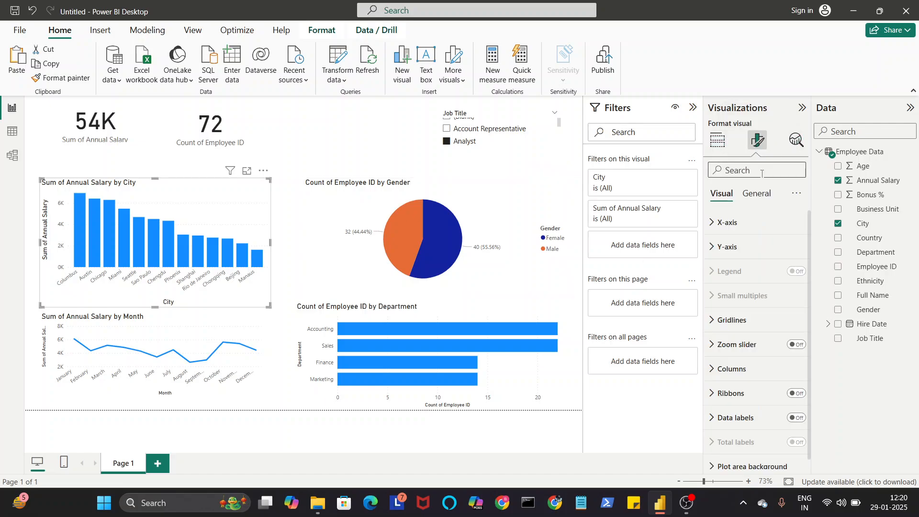
{"action": "left_click", "coordinate": [717, 141]}
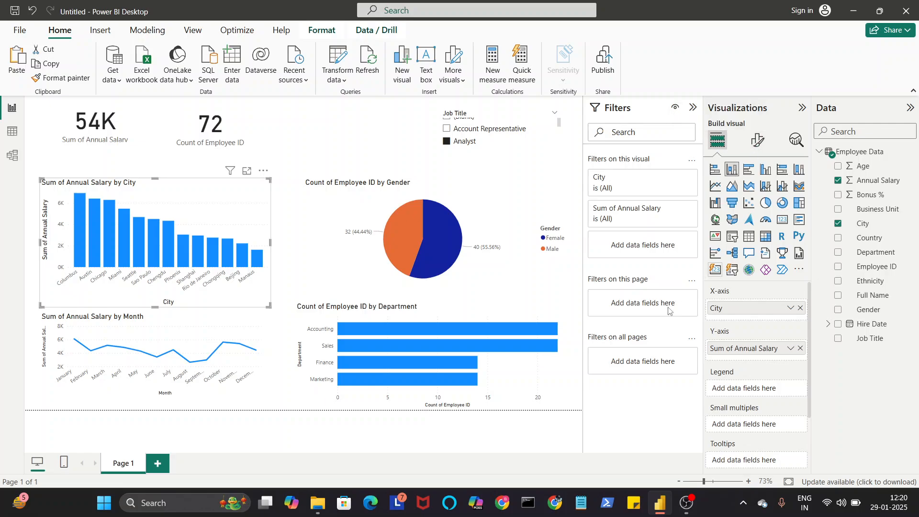
{"action": "left_click", "coordinate": [760, 141]}
{"action": "left_click", "coordinate": [746, 225]}
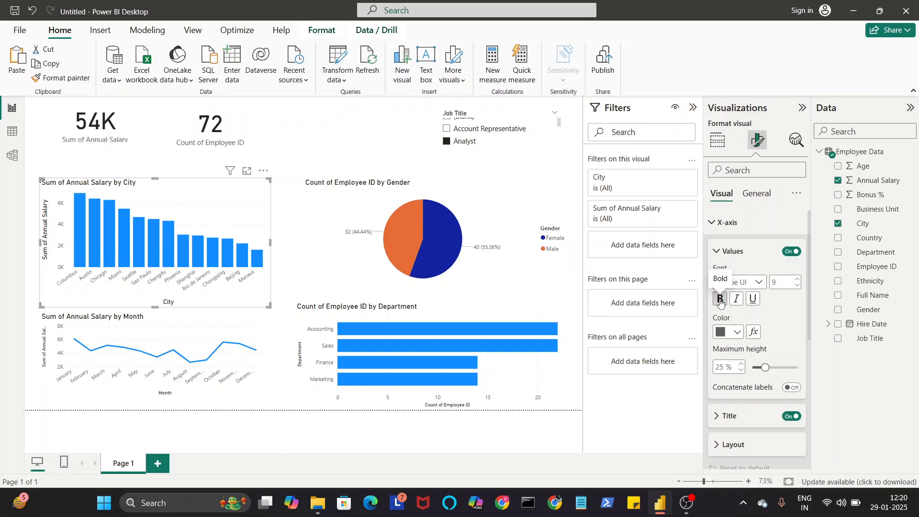
{"action": "left_click", "coordinate": [721, 301]}
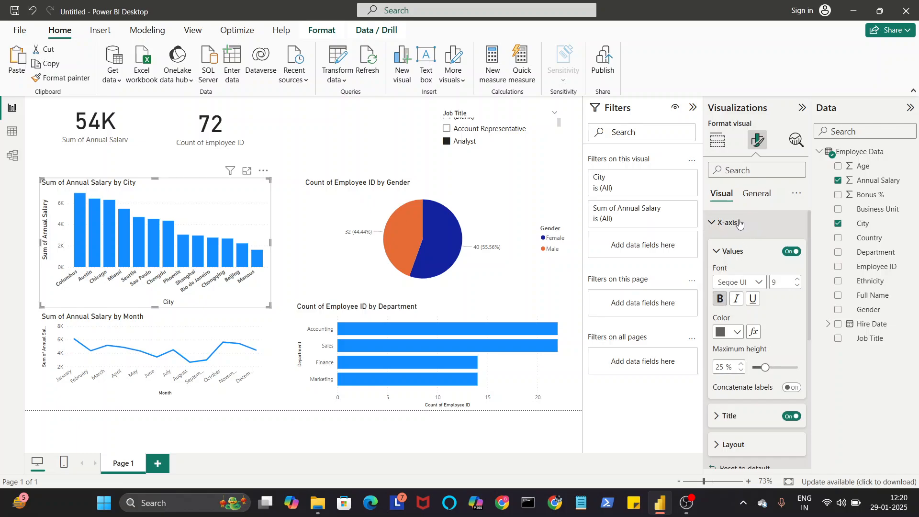
{"action": "left_click", "coordinate": [760, 283]}
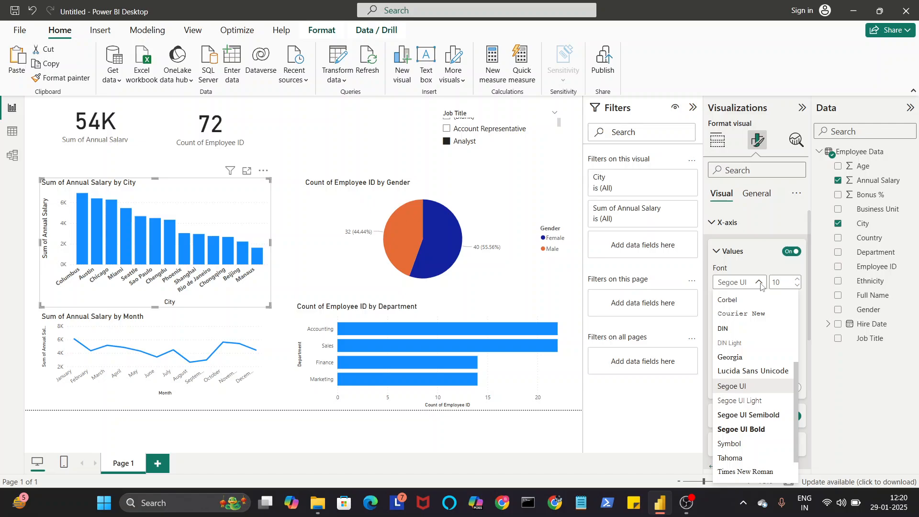
{"action": "left_click", "coordinate": [741, 370]}
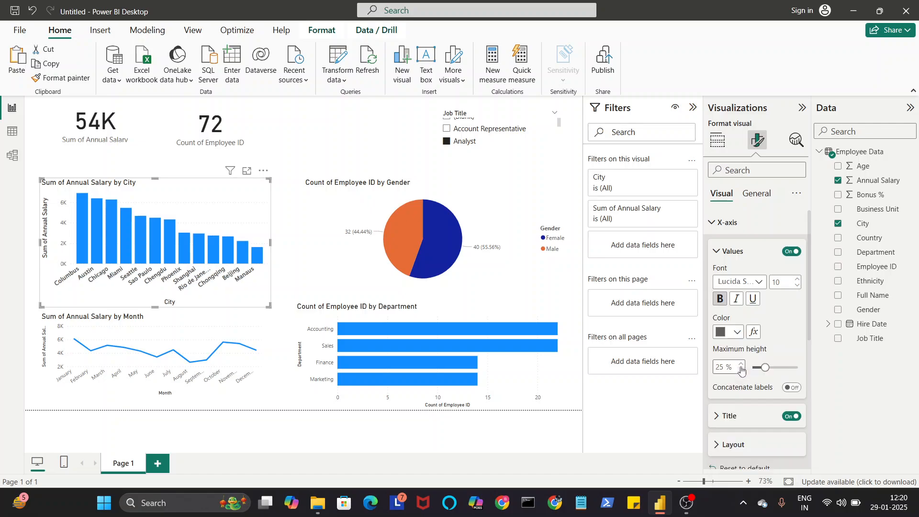
Step: Make the column chart's Y-axis values bold and slightly increase their font size
{"action": "scroll", "coordinate": [766, 307], "scroll_direction": "down", "scroll_amount": 1}
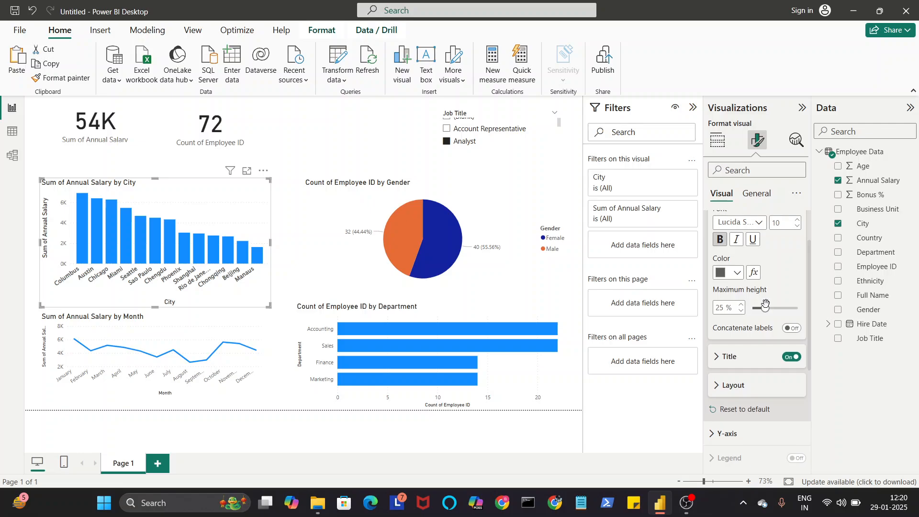
{"action": "scroll", "coordinate": [763, 330], "scroll_direction": "down", "scroll_amount": 2}
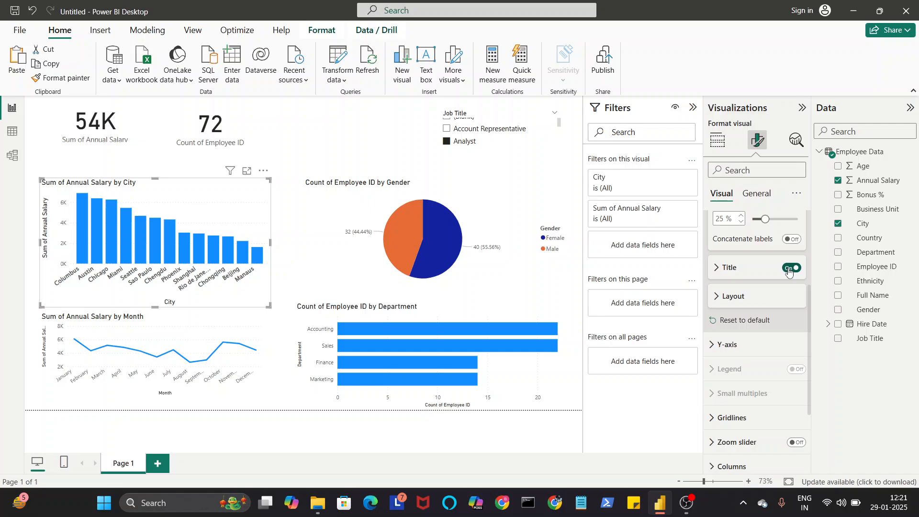
{"action": "scroll", "coordinate": [787, 268], "scroll_direction": "down", "scroll_amount": 2}
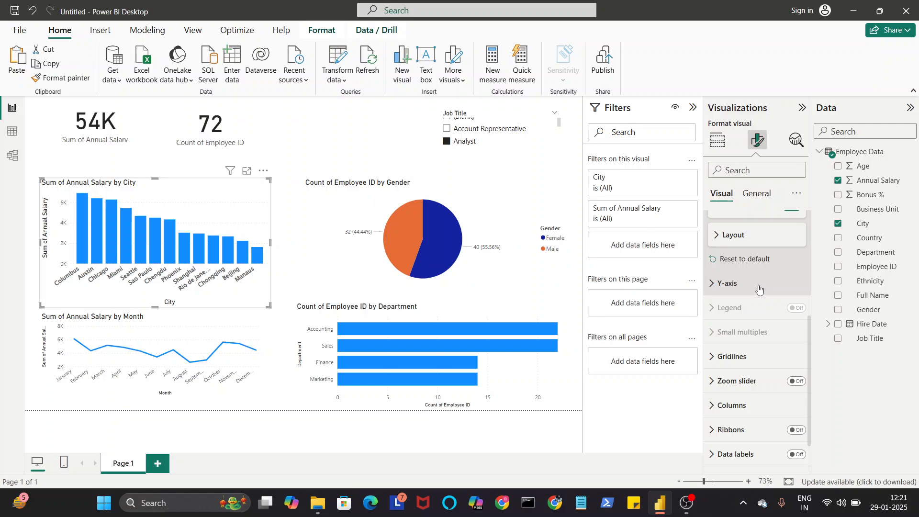
{"action": "left_click", "coordinate": [758, 287]}
{"action": "scroll", "coordinate": [758, 288], "scroll_direction": "down", "scroll_amount": 4}
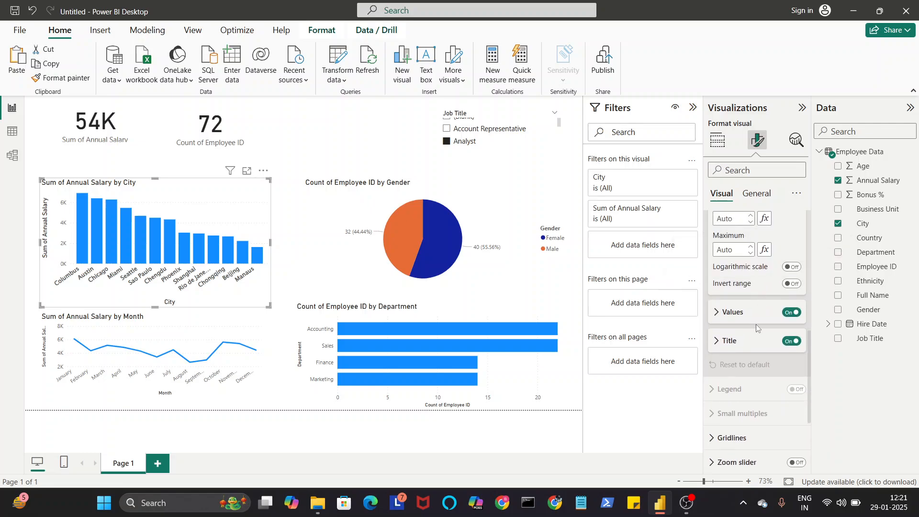
{"action": "left_click", "coordinate": [760, 319]}
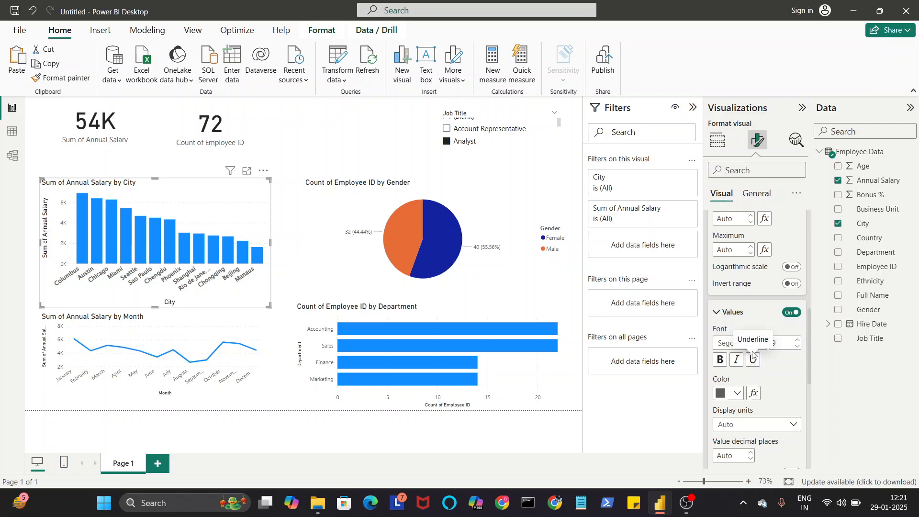
{"action": "right_click", "coordinate": [727, 363]}
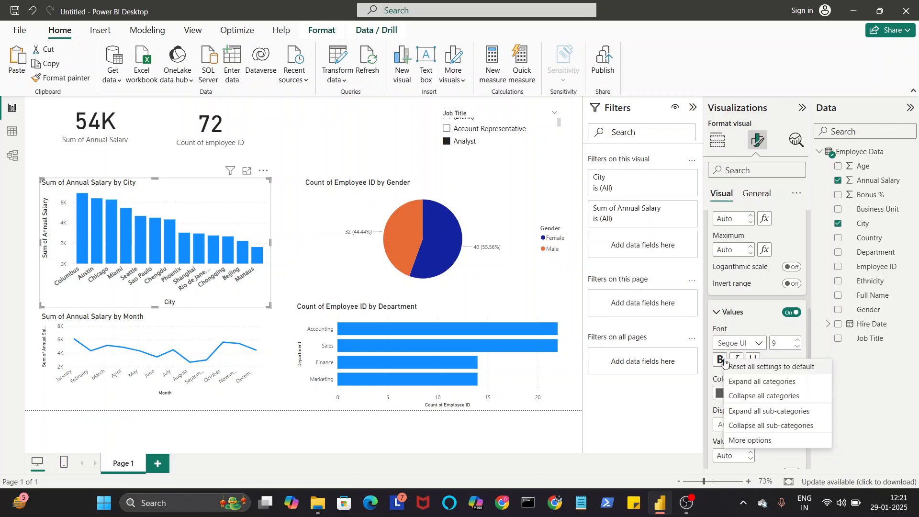
{"action": "left_click", "coordinate": [723, 362]}
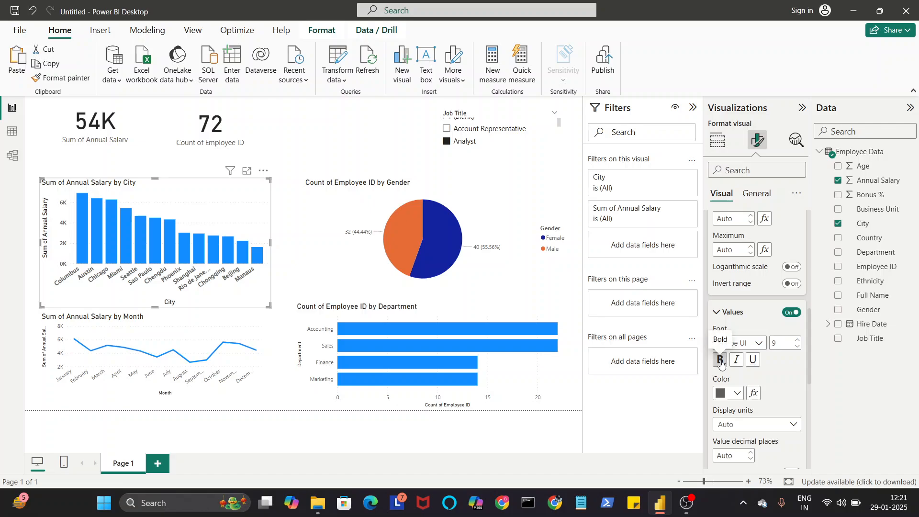
{"action": "left_click", "coordinate": [797, 340]}
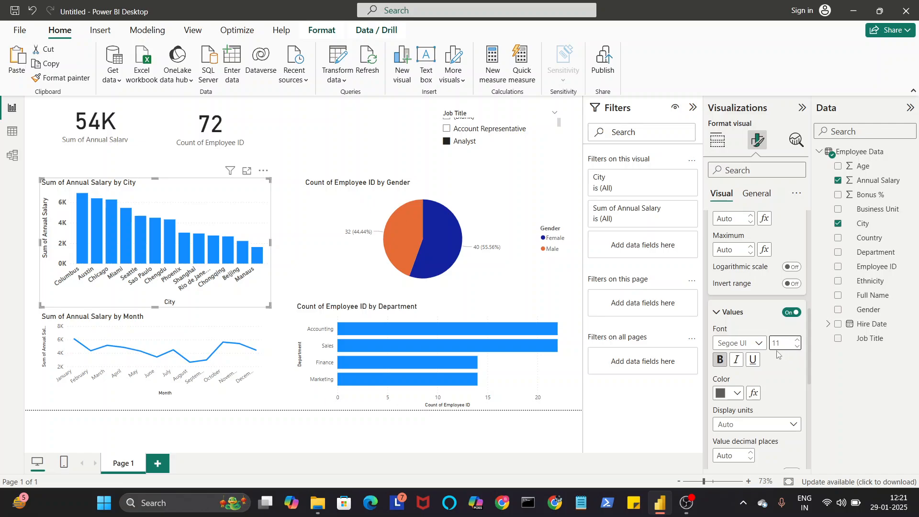
Step: Turn off the column chart's Y-axis title and its horizontal gridlines
{"action": "scroll", "coordinate": [775, 337], "scroll_direction": "down", "scroll_amount": 2}
{"action": "scroll", "coordinate": [742, 323], "scroll_direction": "down", "scroll_amount": 2}
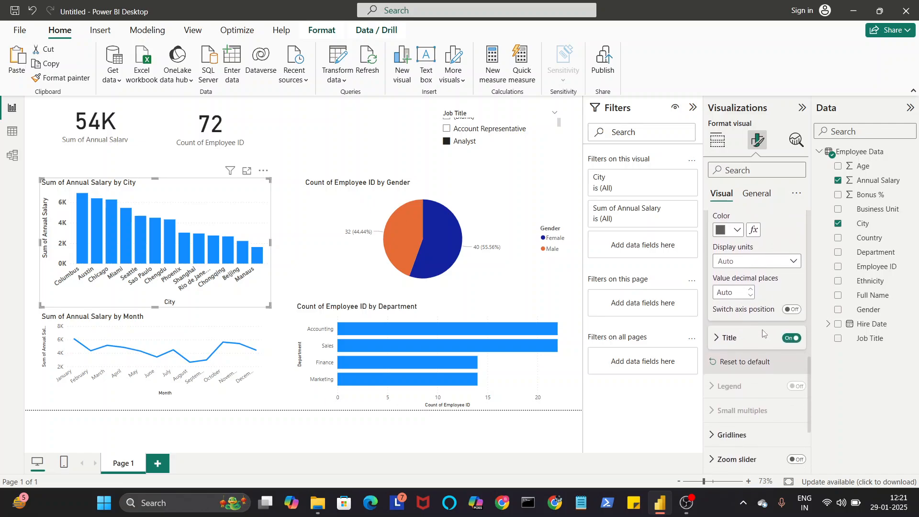
{"action": "left_click", "coordinate": [792, 338]}
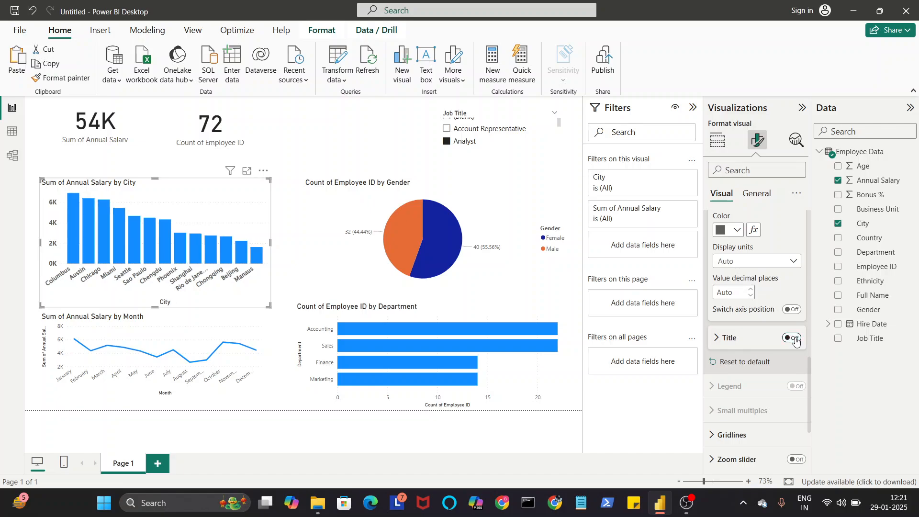
{"action": "scroll", "coordinate": [785, 337], "scroll_direction": "down", "scroll_amount": 3}
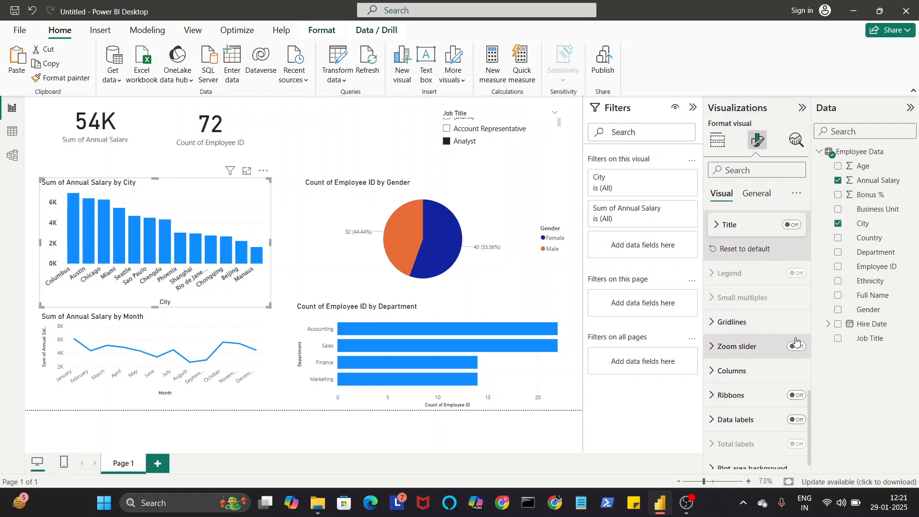
{"action": "left_click", "coordinate": [773, 324]}
{"action": "left_click", "coordinate": [791, 350]}
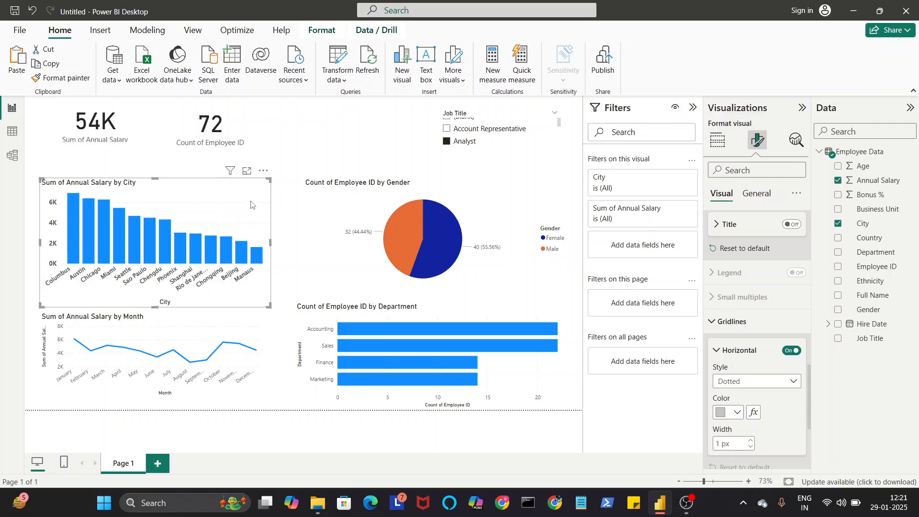
{"action": "left_click", "coordinate": [792, 350]}
Step: Turn on the column chart's zoom slider and try out its lower handle
{"action": "scroll", "coordinate": [792, 351], "scroll_direction": "down", "scroll_amount": 5}
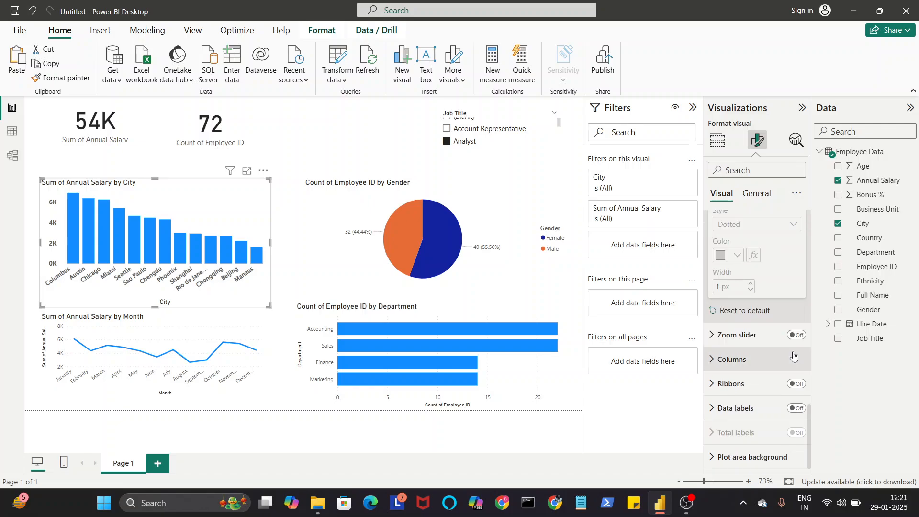
{"action": "left_click", "coordinate": [795, 335]}
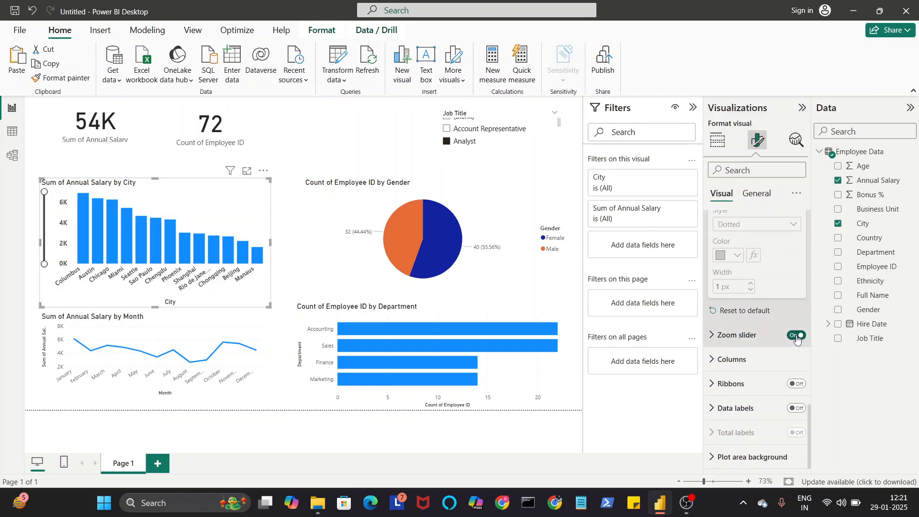
{"action": "left_click_drag", "start_coordinate": [44, 263], "coordinate": [57, 293]}
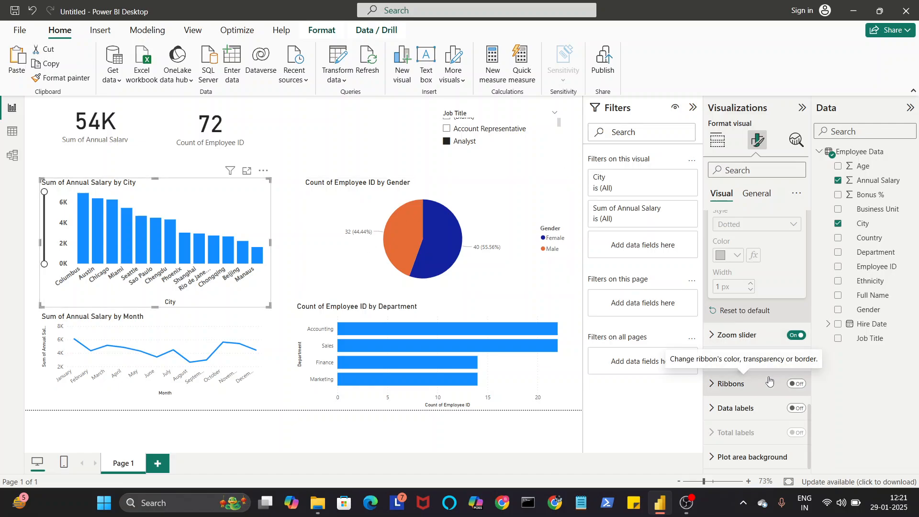
Step: Turn on data labels for the salary-by-city column chart and set their orientation to Vertical
{"action": "left_click", "coordinate": [796, 409]}
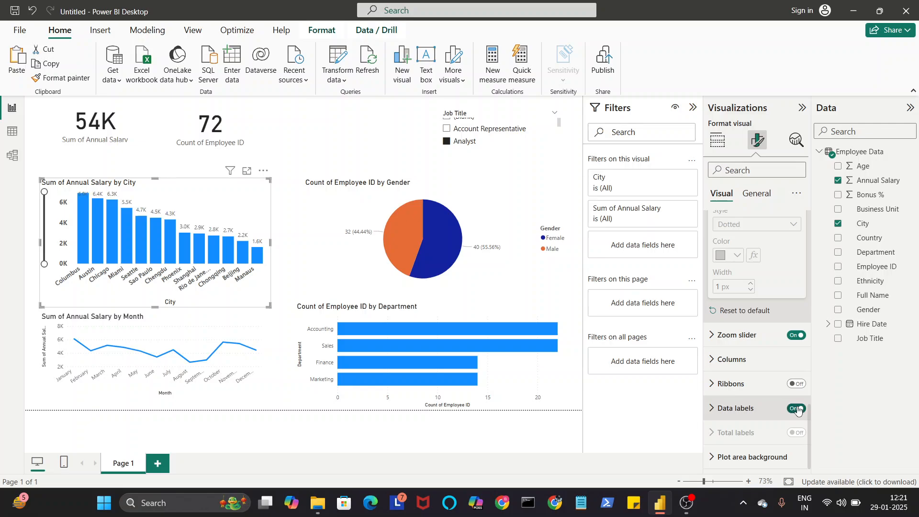
{"action": "left_click", "coordinate": [762, 409]}
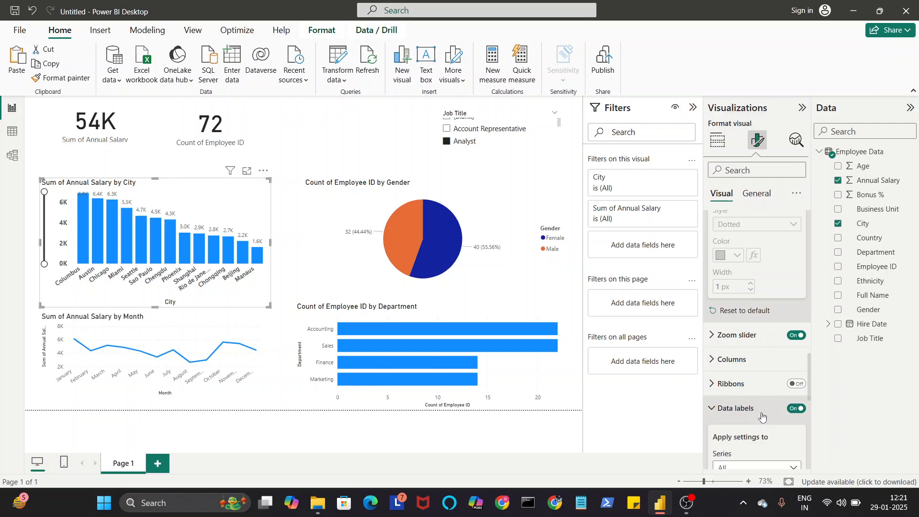
{"action": "scroll", "coordinate": [761, 412], "scroll_direction": "down", "scroll_amount": 5}
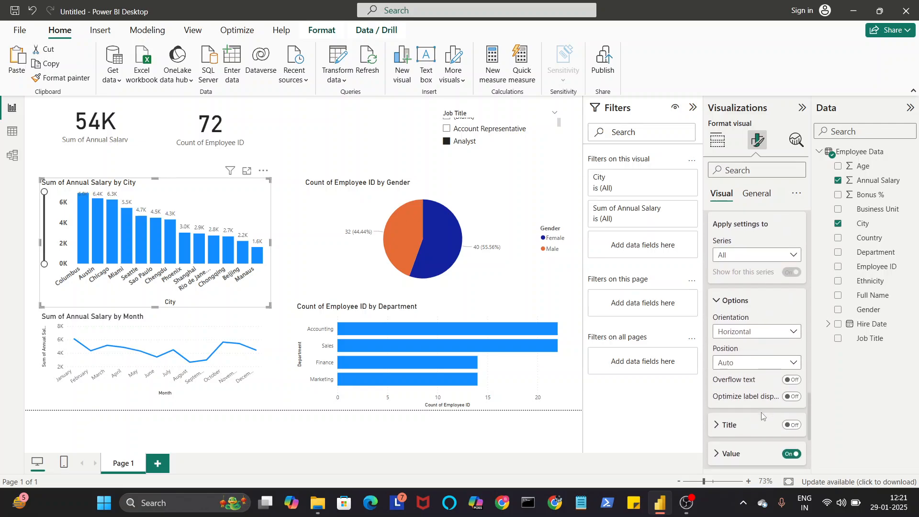
{"action": "left_click", "coordinate": [753, 332]}
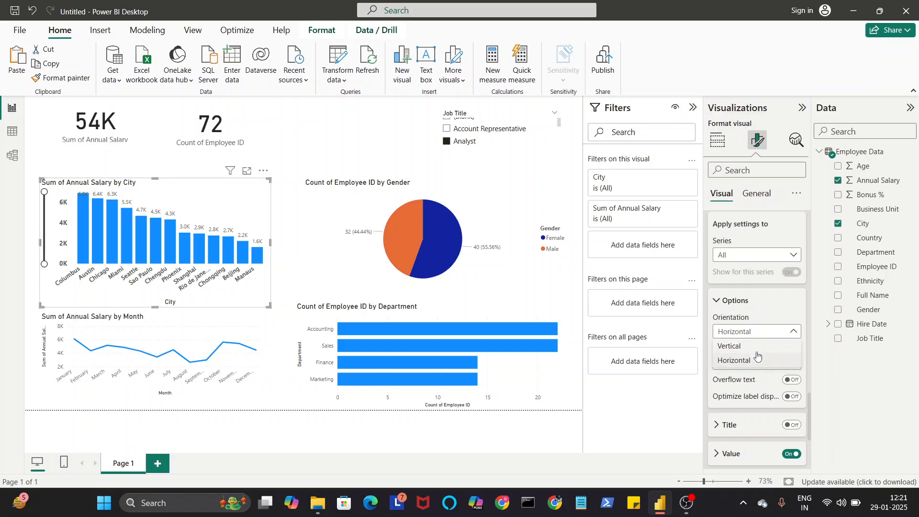
{"action": "left_click", "coordinate": [758, 346]}
Step: Set the position of the column chart's data labels to Inside end
{"action": "scroll", "coordinate": [770, 325], "scroll_direction": "down", "scroll_amount": 1}
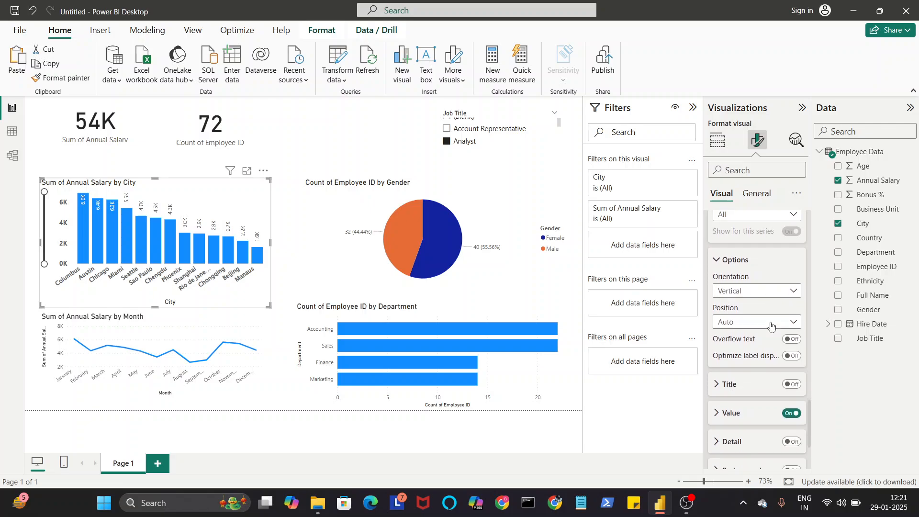
{"action": "left_click", "coordinate": [768, 320]}
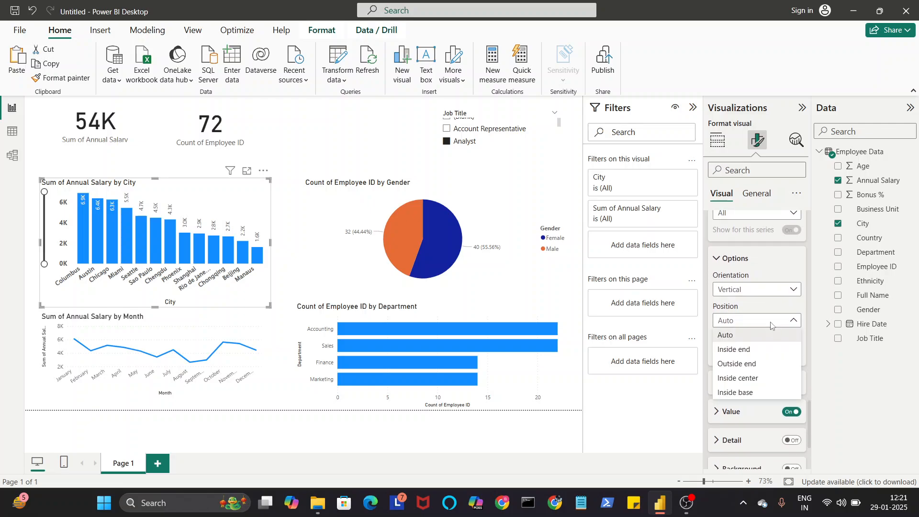
{"action": "left_click", "coordinate": [771, 348]}
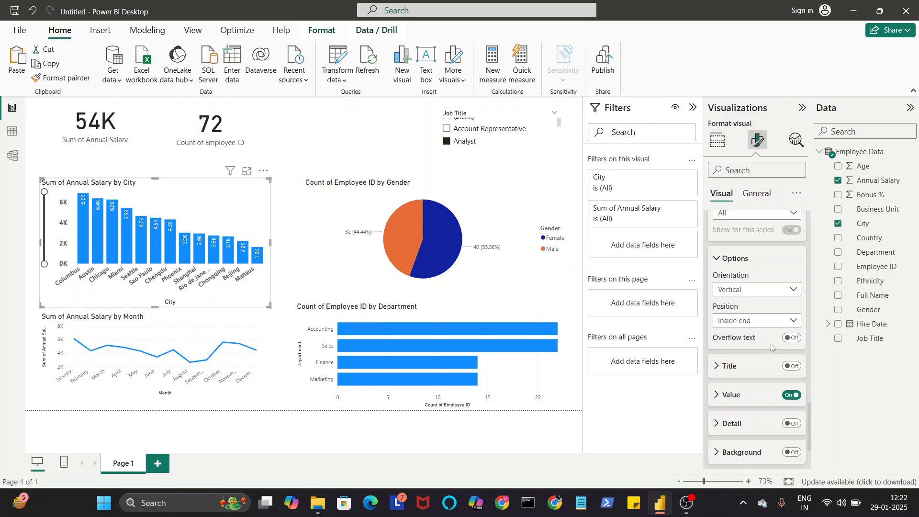
Step: Turn on the background for the column chart's data labels
{"action": "scroll", "coordinate": [752, 359], "scroll_direction": "down", "scroll_amount": 2}
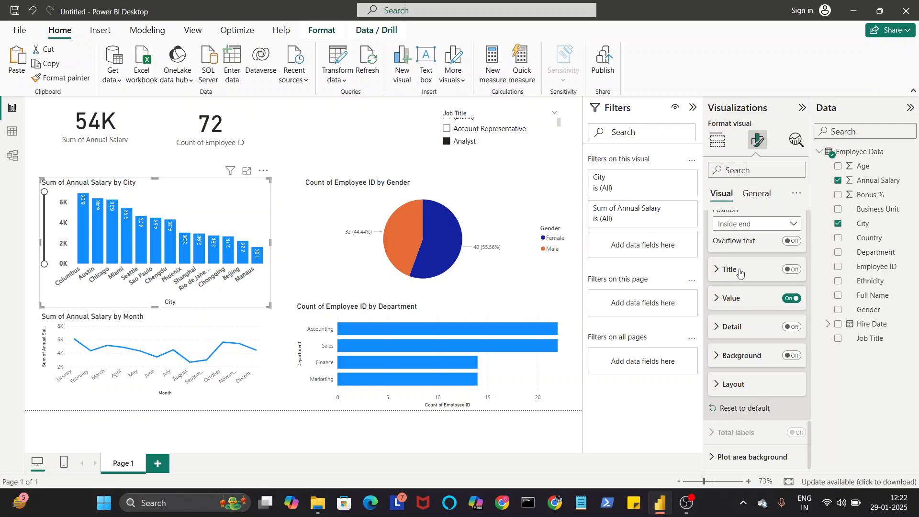
{"action": "left_click", "coordinate": [739, 270]}
{"action": "left_click", "coordinate": [739, 271]}
{"action": "left_click", "coordinate": [792, 357]}
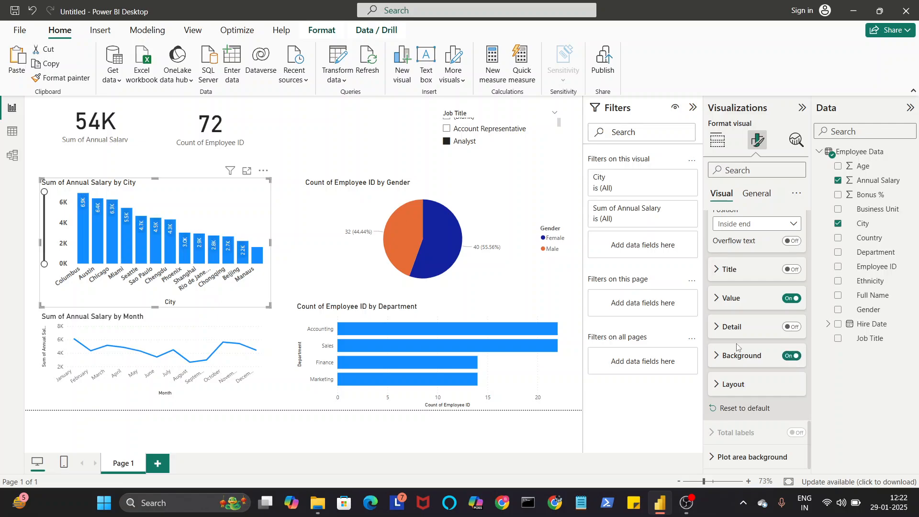
Step: Try white and orange for the data label values, and finally set their color to black
{"action": "left_click", "coordinate": [753, 304]}
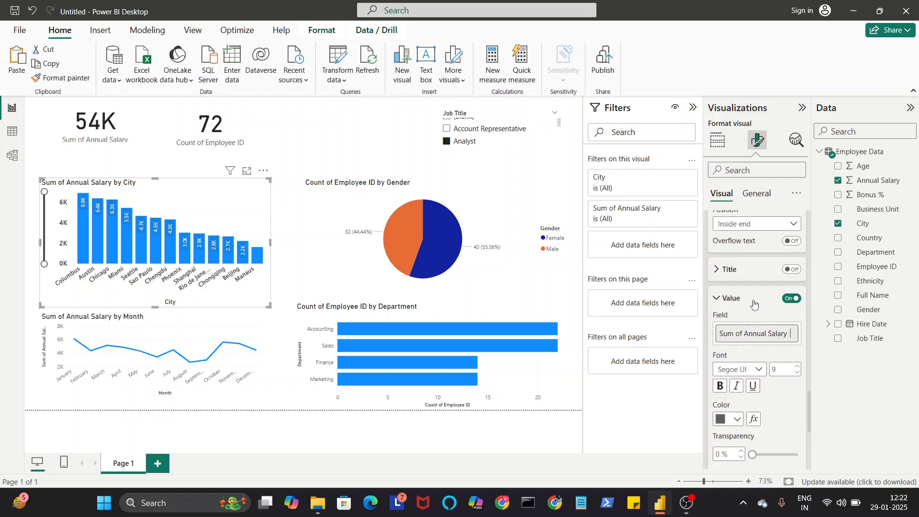
{"action": "scroll", "coordinate": [754, 303], "scroll_direction": "down", "scroll_amount": 2}
{"action": "left_click", "coordinate": [737, 326]}
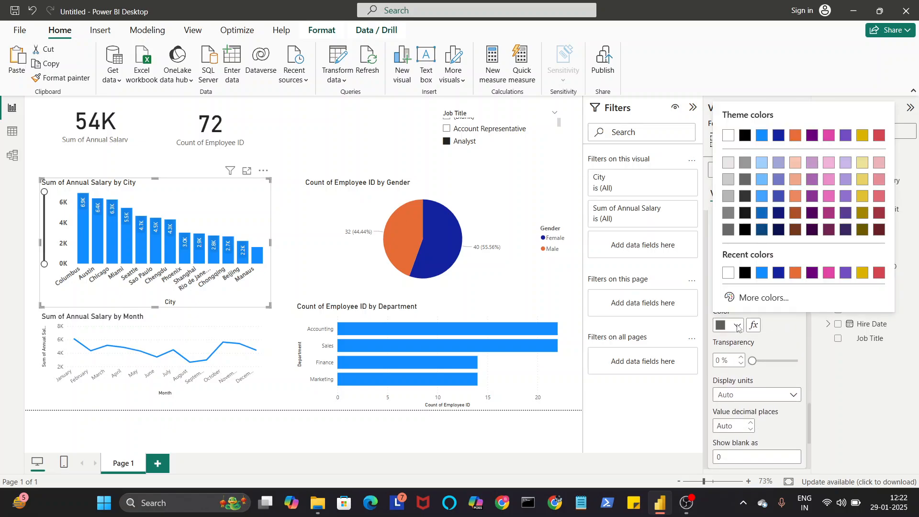
{"action": "left_click", "coordinate": [728, 273]}
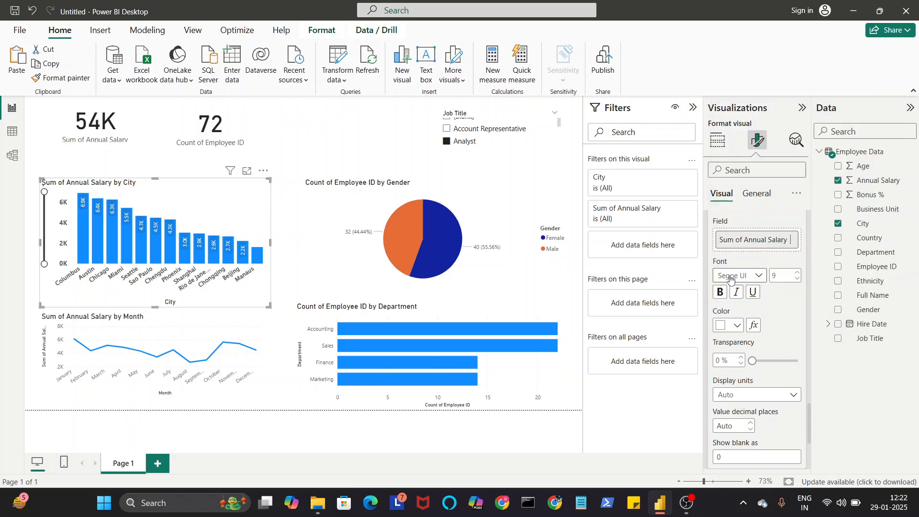
{"action": "left_click", "coordinate": [737, 326]}
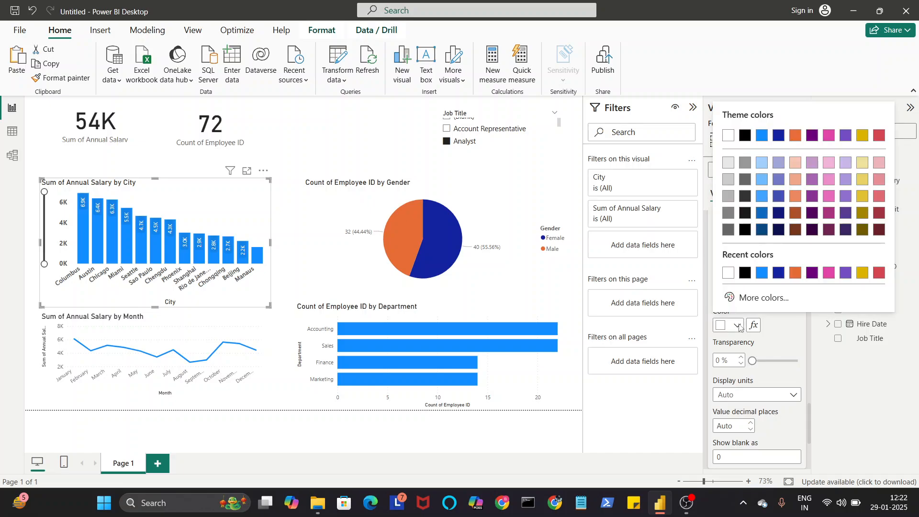
{"action": "left_click", "coordinate": [796, 136]}
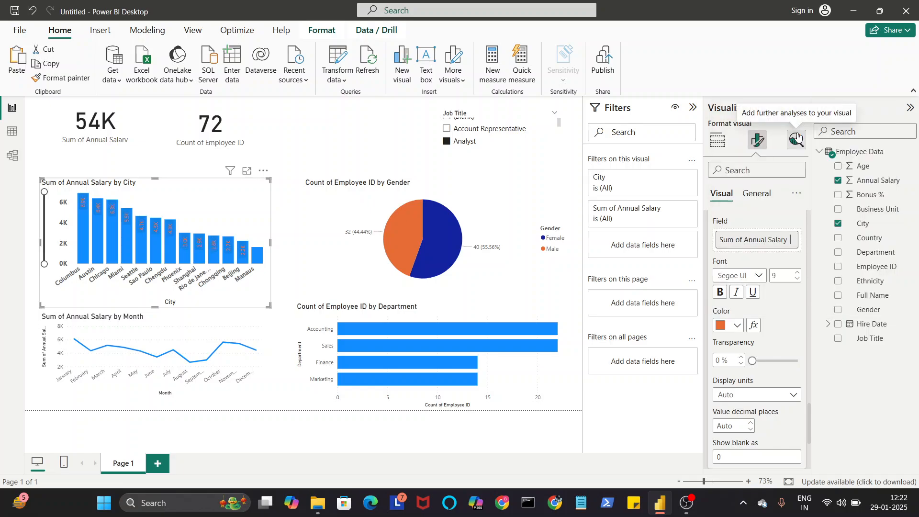
{"action": "left_click", "coordinate": [737, 326]}
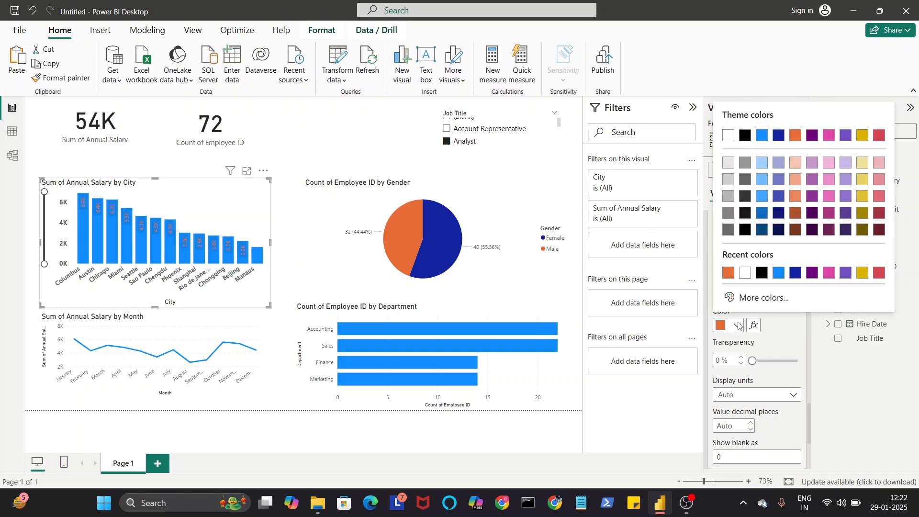
{"action": "left_click", "coordinate": [761, 273]}
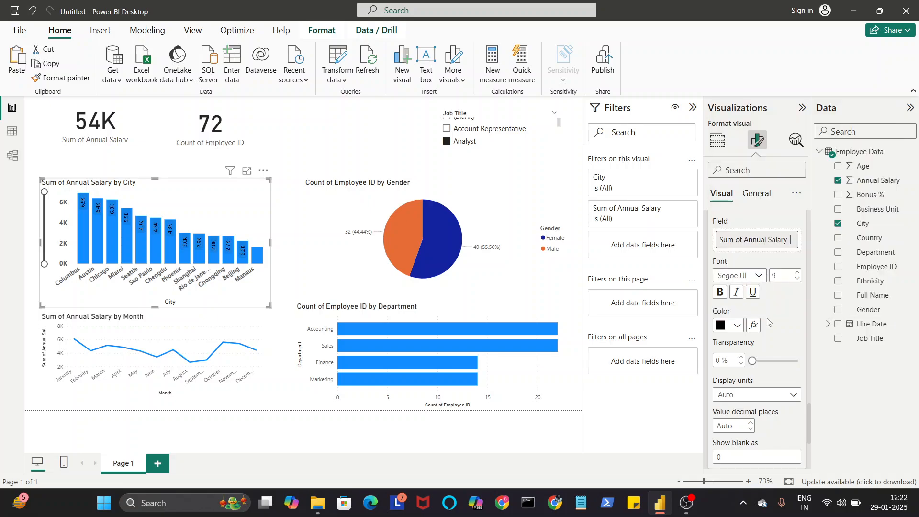
Step: Shorten the column chart's title text to "Annual Salary by City"
{"action": "scroll", "coordinate": [766, 311], "scroll_direction": "down", "scroll_amount": 4}
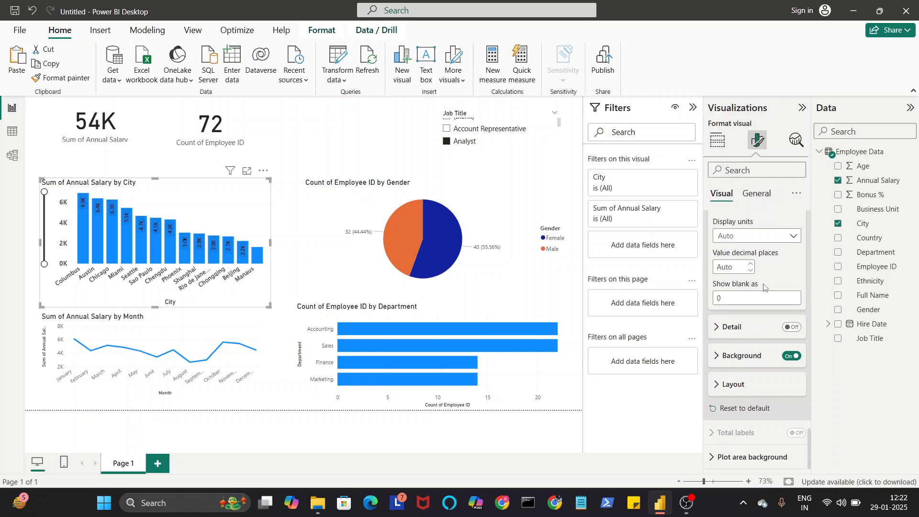
{"action": "scroll", "coordinate": [740, 235], "scroll_direction": "up", "scroll_amount": 5}
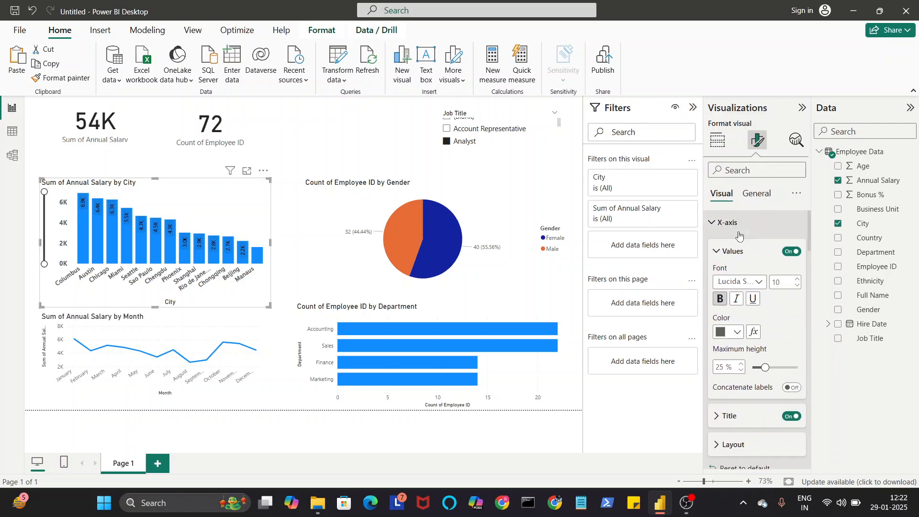
{"action": "left_click", "coordinate": [757, 194]}
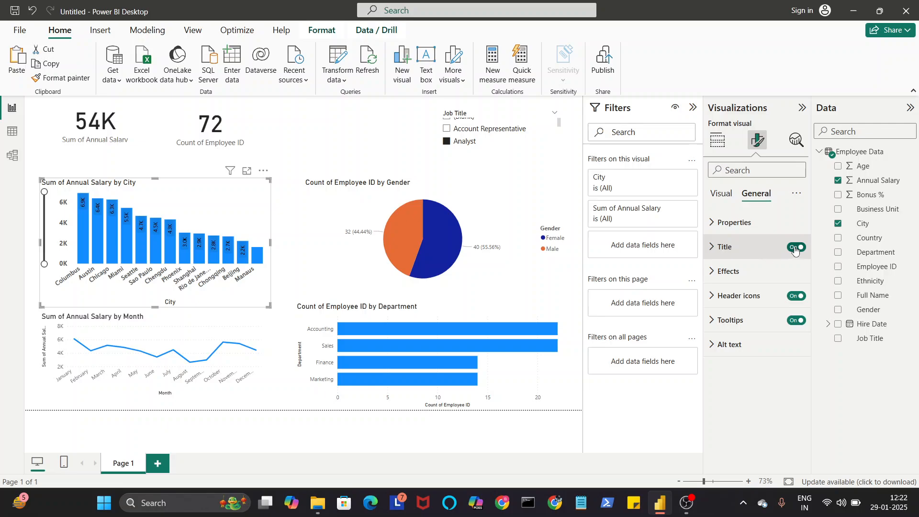
{"action": "left_click", "coordinate": [776, 250]}
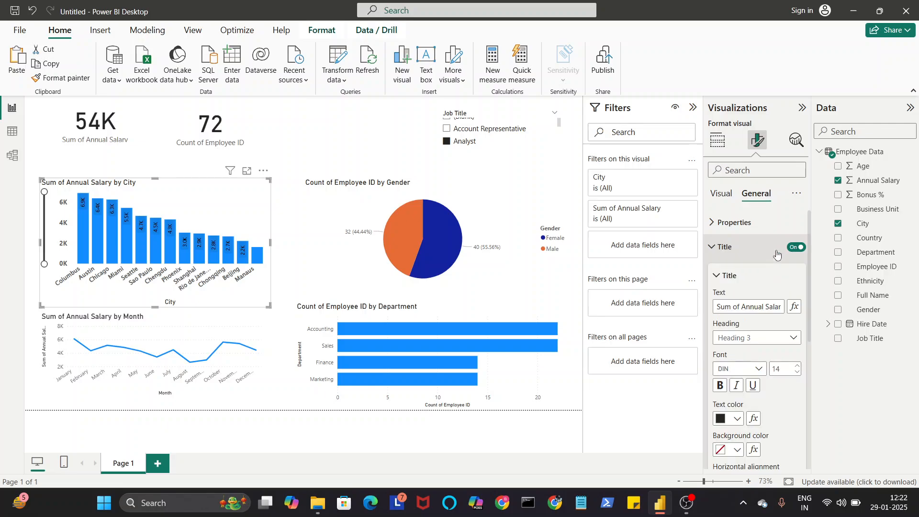
{"action": "left_click", "coordinate": [758, 306]}
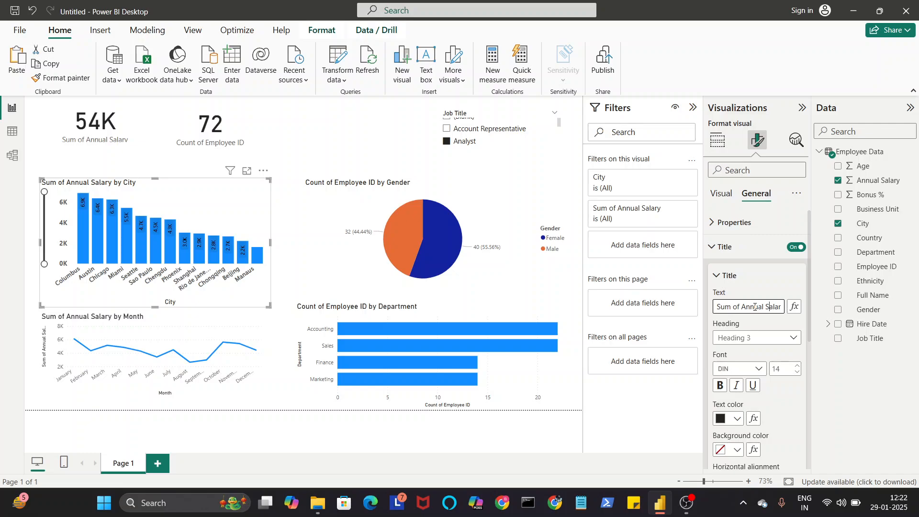
{"action": "key", "text": "BackSpace"}
{"action": "key", "text": "BackSpace"}
{"action": "key", "text": "BackSpace"}
{"action": "key", "text": "BackSpace"}
{"action": "key", "text": "BackSpace"}
{"action": "key", "text": "BackSpace"}
{"action": "key", "text": "BackSpace"}
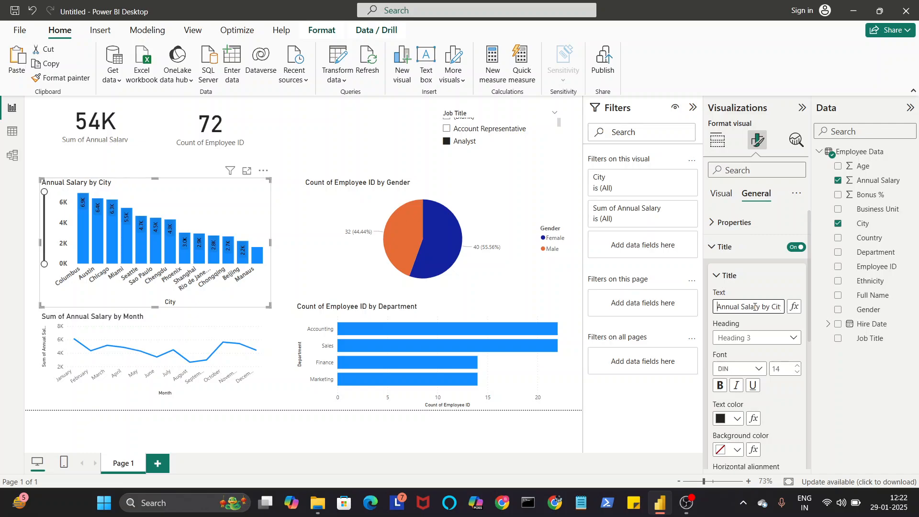
Step: Center the column chart's title horizontally
{"action": "scroll", "coordinate": [754, 343], "scroll_direction": "down", "scroll_amount": 2}
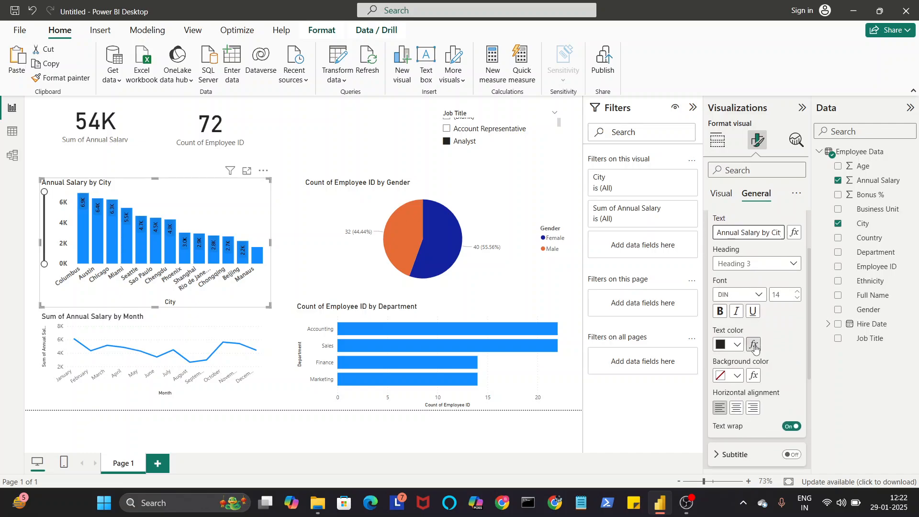
{"action": "left_click", "coordinate": [736, 409]}
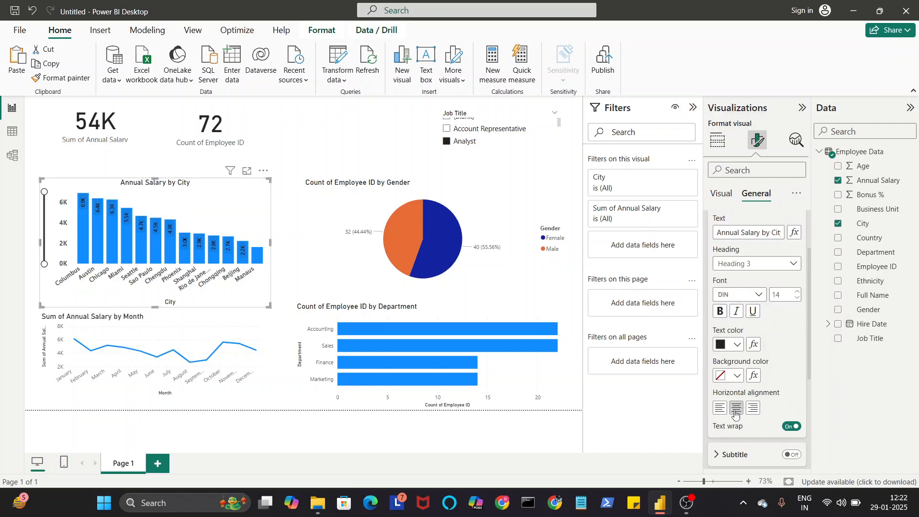
{"action": "scroll", "coordinate": [736, 413], "scroll_direction": "down", "scroll_amount": 5}
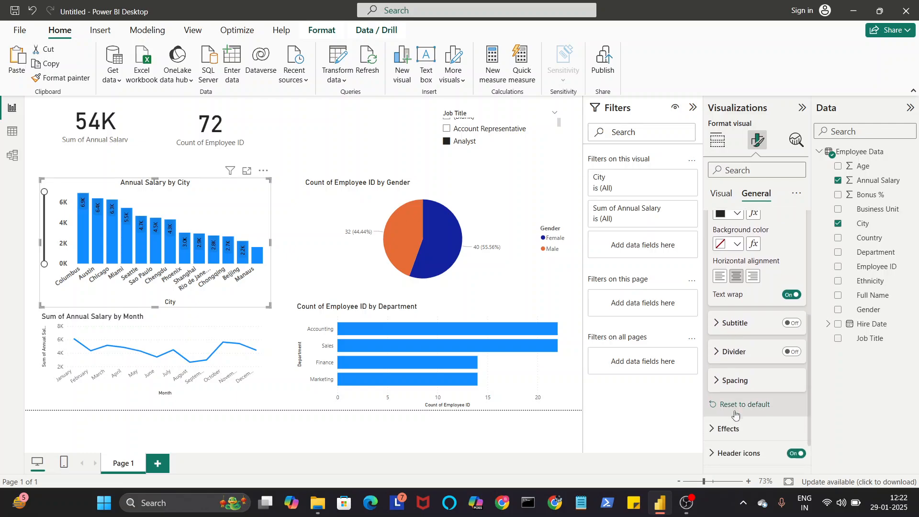
Step: Try a black background on the column chart, and finally give it a light yellow theme color
{"action": "scroll", "coordinate": [771, 260], "scroll_direction": "up", "scroll_amount": 5}
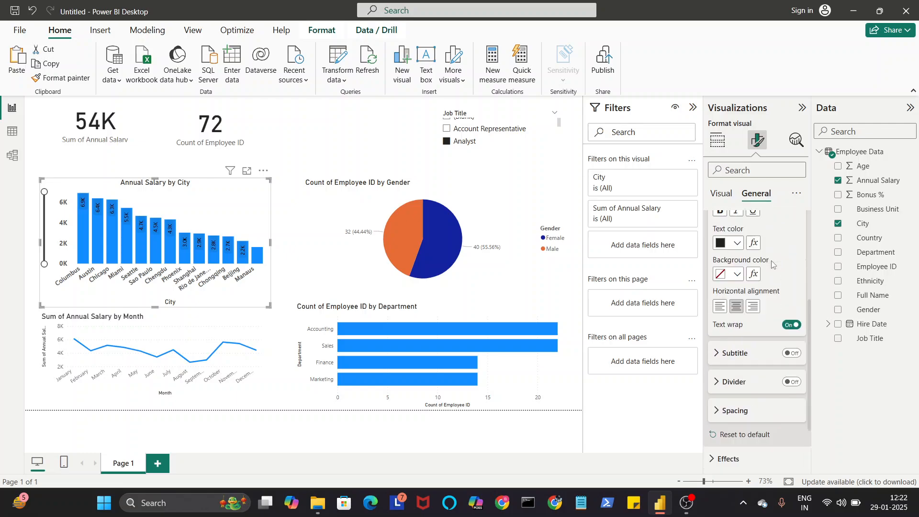
{"action": "left_click", "coordinate": [741, 276]}
{"action": "scroll", "coordinate": [738, 280], "scroll_direction": "down", "scroll_amount": 1}
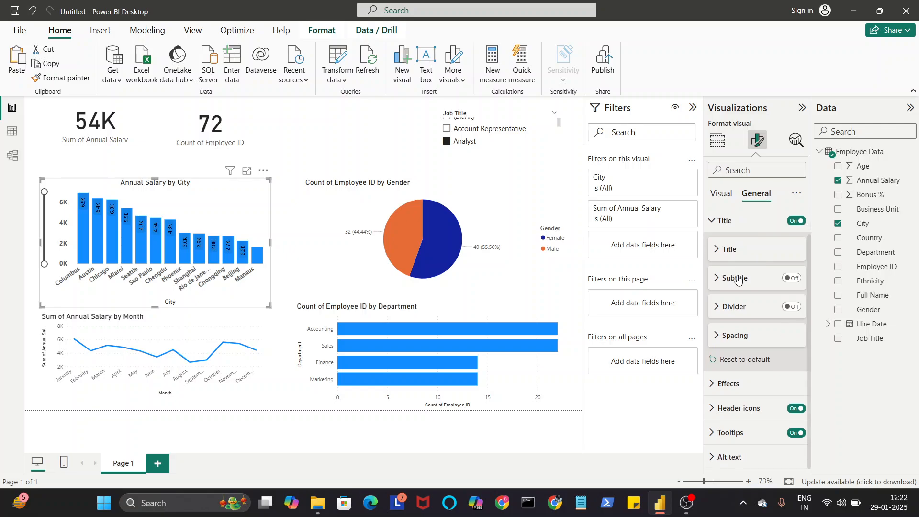
{"action": "left_click", "coordinate": [746, 383]}
{"action": "scroll", "coordinate": [791, 274], "scroll_direction": "down", "scroll_amount": 4}
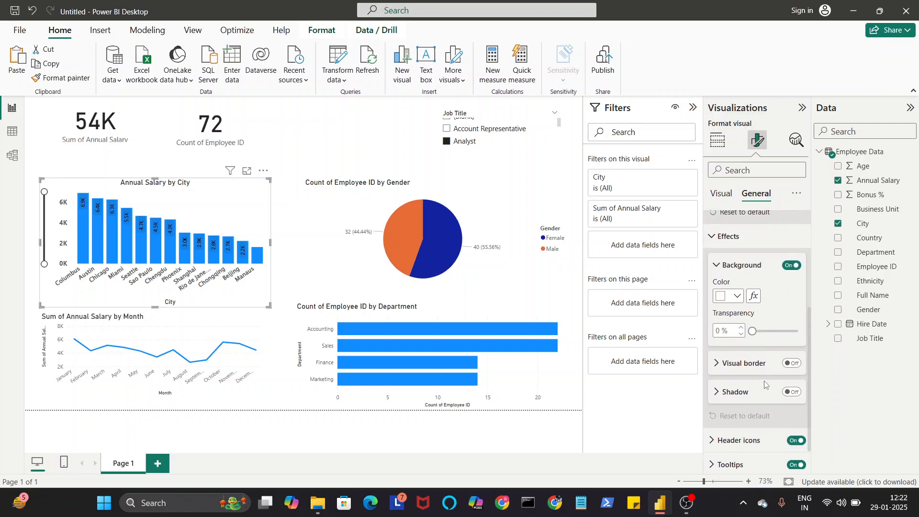
{"action": "left_click", "coordinate": [793, 264]}
{"action": "left_click", "coordinate": [792, 264]}
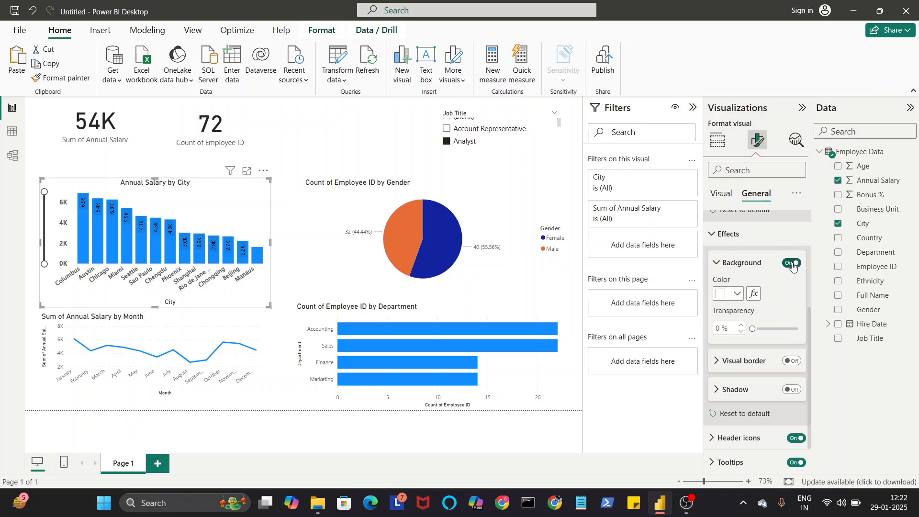
{"action": "left_click", "coordinate": [733, 294]}
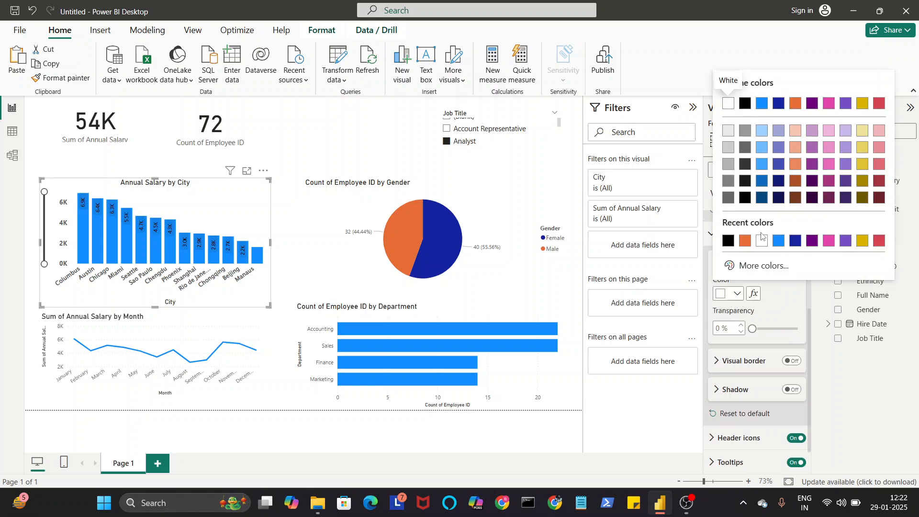
{"action": "left_click", "coordinate": [728, 241]}
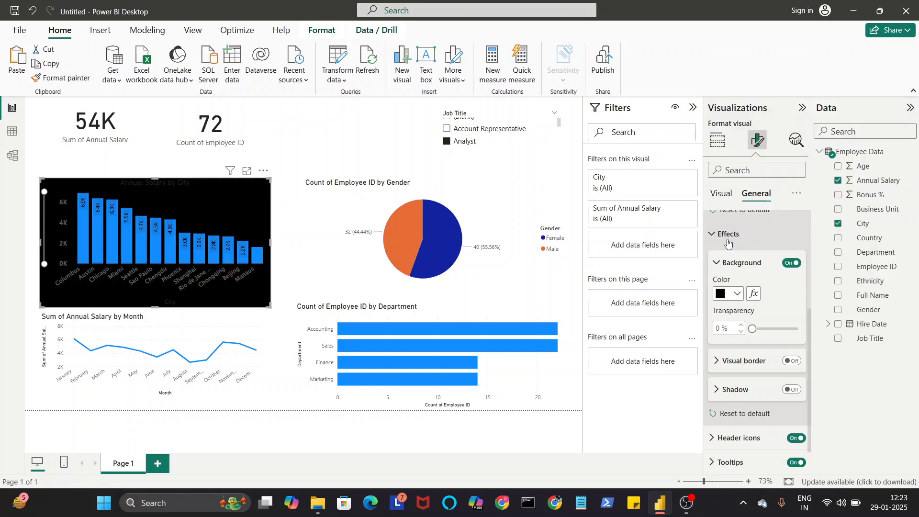
{"action": "left_click", "coordinate": [737, 293]}
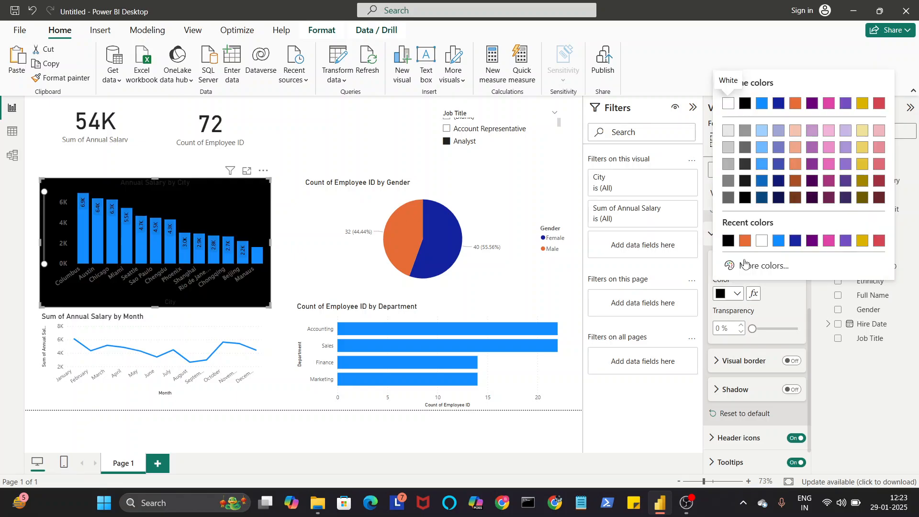
{"action": "left_click", "coordinate": [862, 130]}
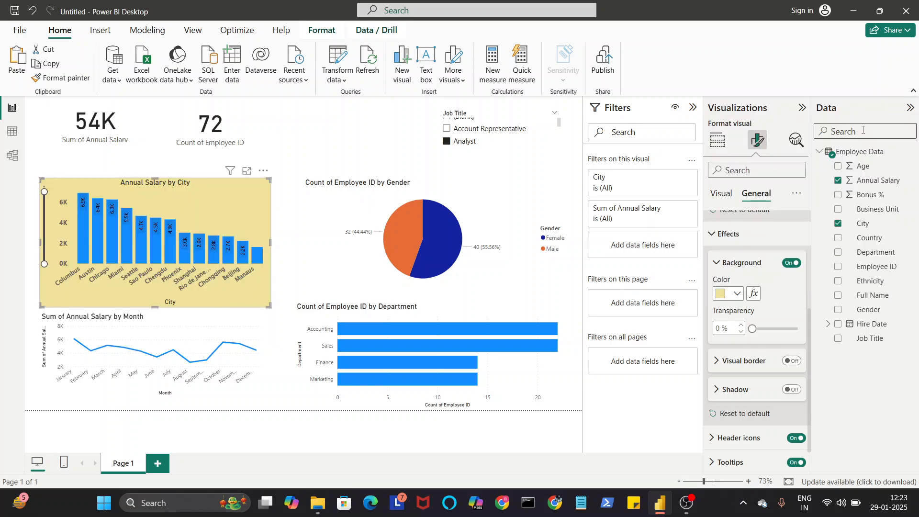
Step: Move the column chart slightly up on the page, deselect it to check the look, and reselect it
{"action": "left_click_drag", "start_coordinate": [234, 203], "coordinate": [234, 185]}
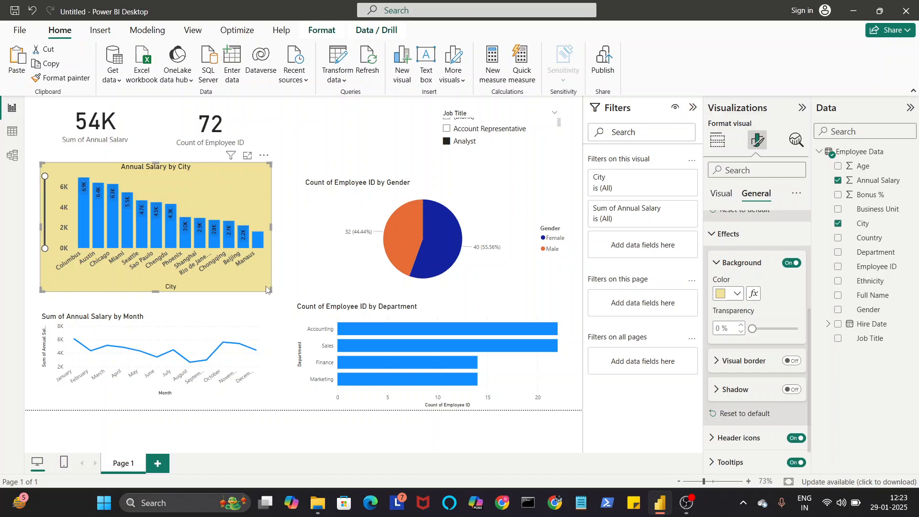
{"action": "left_click", "coordinate": [324, 156]}
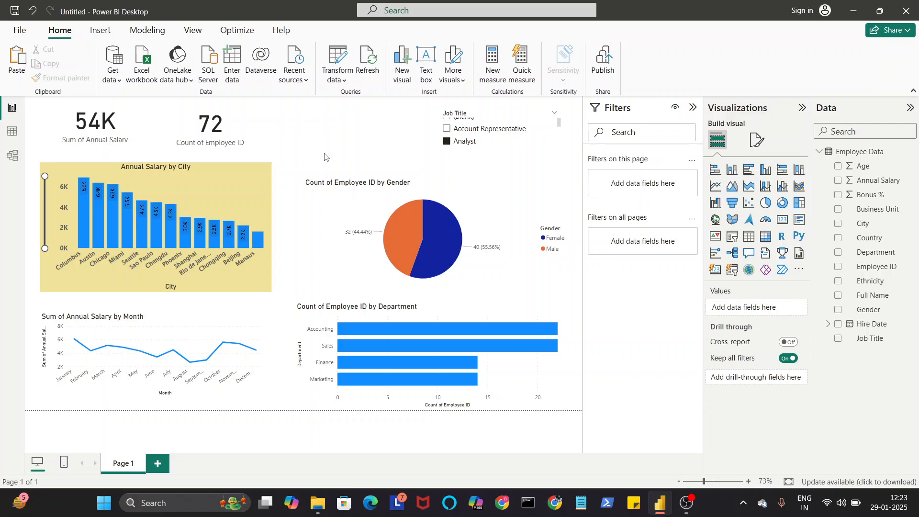
{"action": "left_click", "coordinate": [252, 186]}
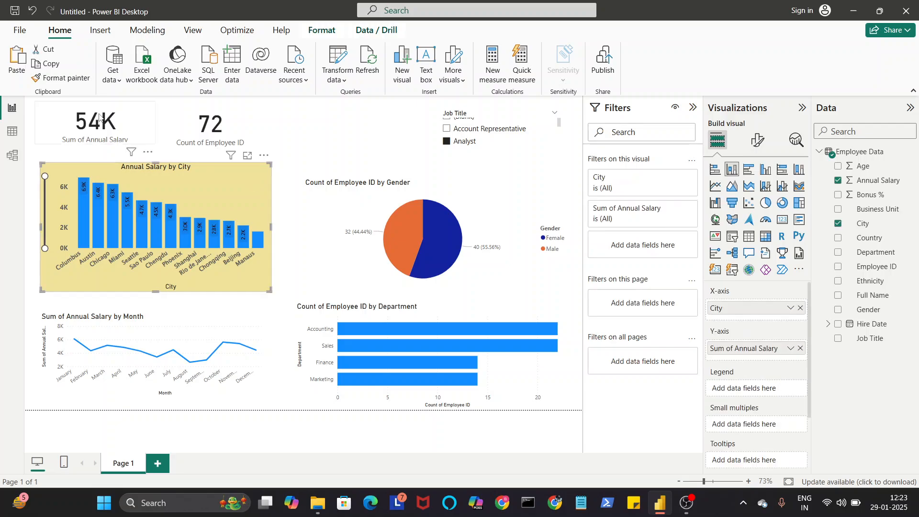
Step: Copy the city column chart's formatting to the gender pie chart, and move and resize the pie chart to line up beside it
{"action": "left_click", "coordinate": [88, 77]}
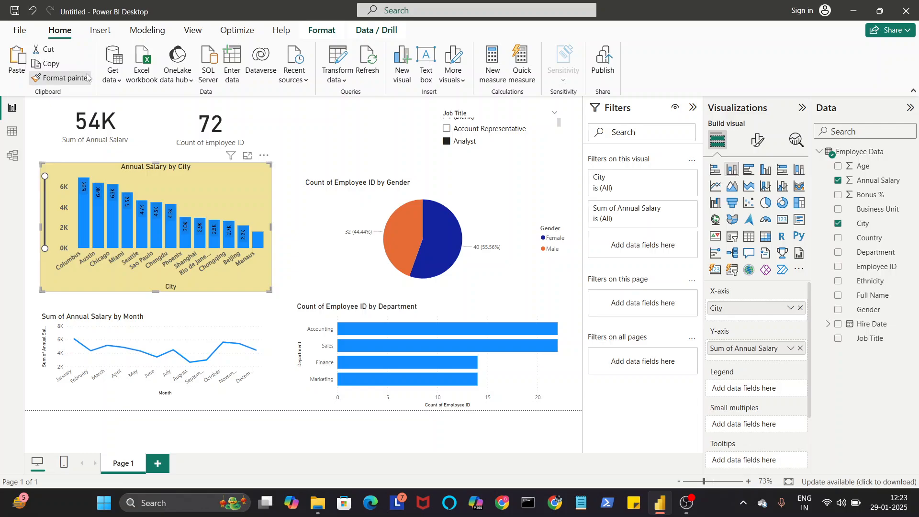
{"action": "left_click", "coordinate": [487, 201]}
{"action": "left_click_drag", "start_coordinate": [486, 202], "coordinate": [463, 188]}
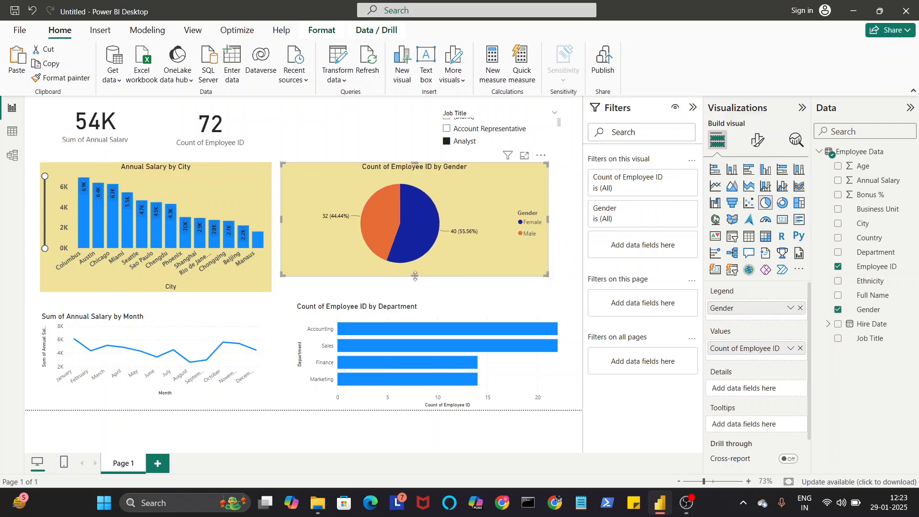
{"action": "left_click_drag", "start_coordinate": [415, 276], "coordinate": [414, 291]}
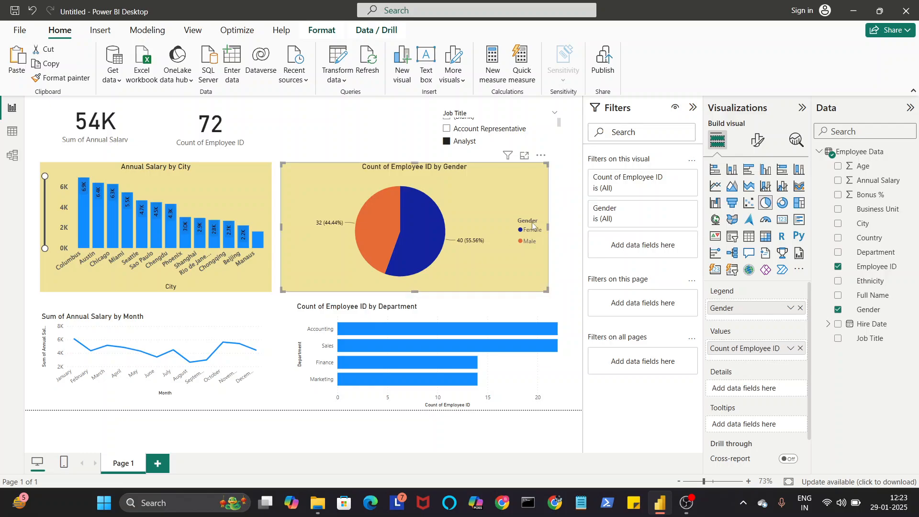
{"action": "left_click_drag", "start_coordinate": [549, 227], "coordinate": [532, 231]}
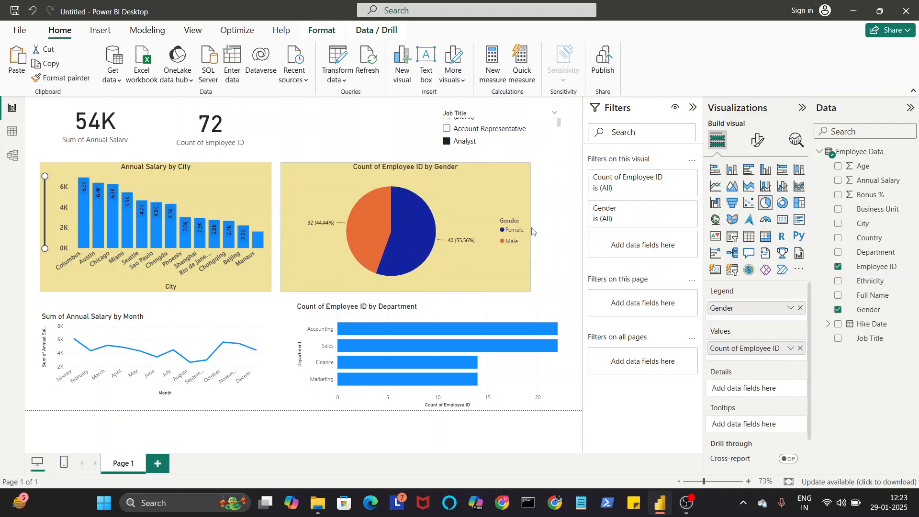
{"action": "left_click", "coordinate": [204, 184]}
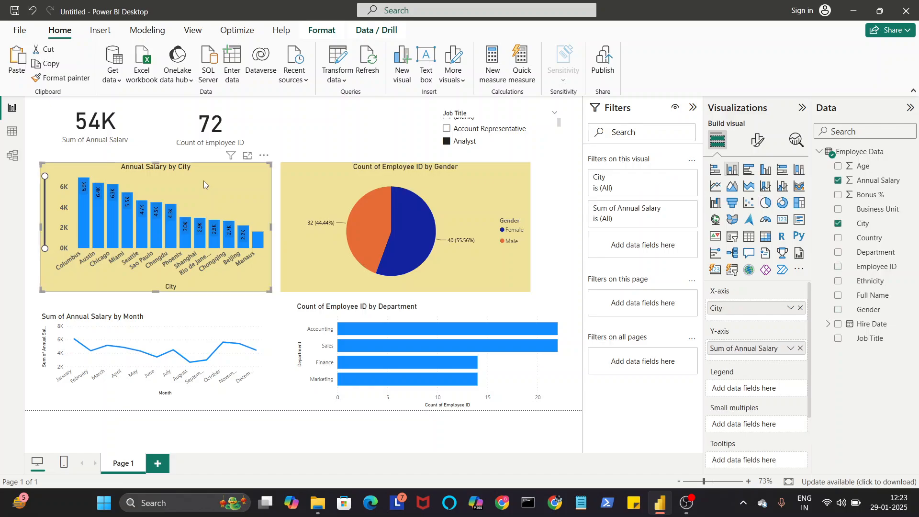
{"action": "left_click", "coordinate": [79, 83]}
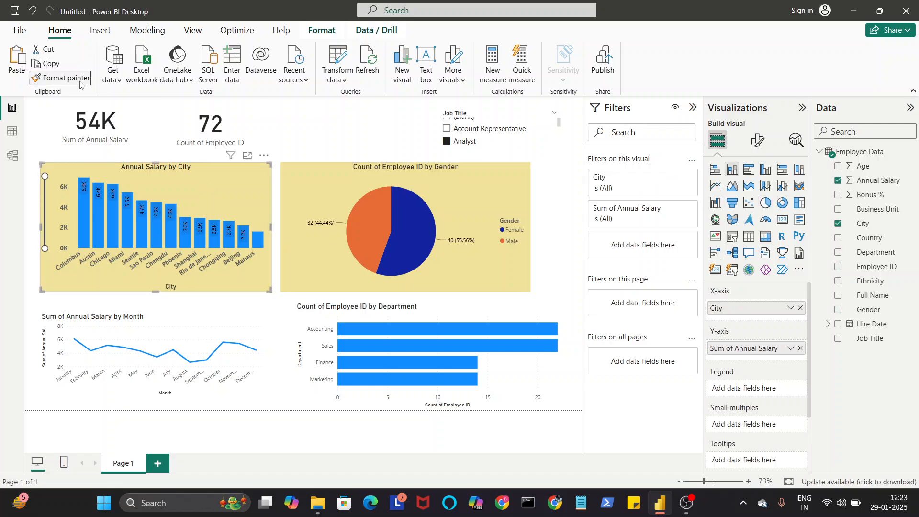
{"action": "left_click", "coordinate": [258, 302]}
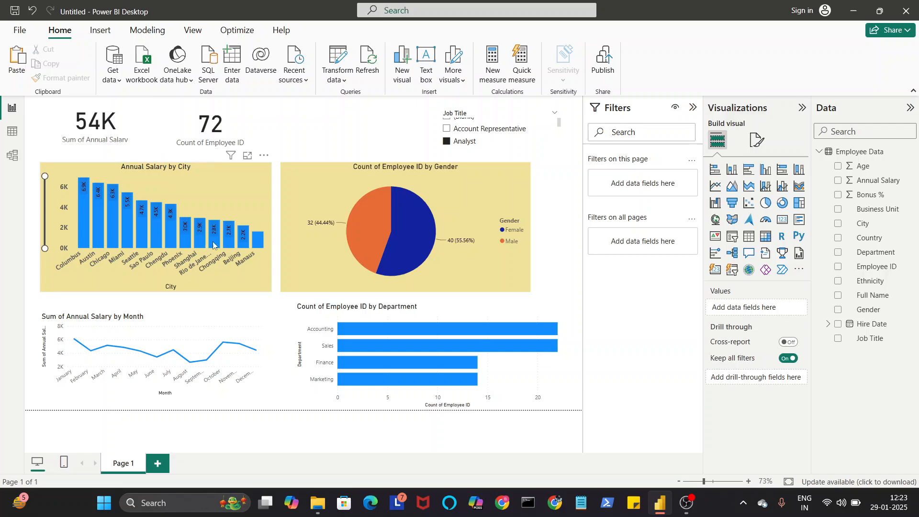
Step: Copy the city column chart's formatting to the monthly line chart, and from there to the department bar chart
{"action": "left_click", "coordinate": [249, 221]}
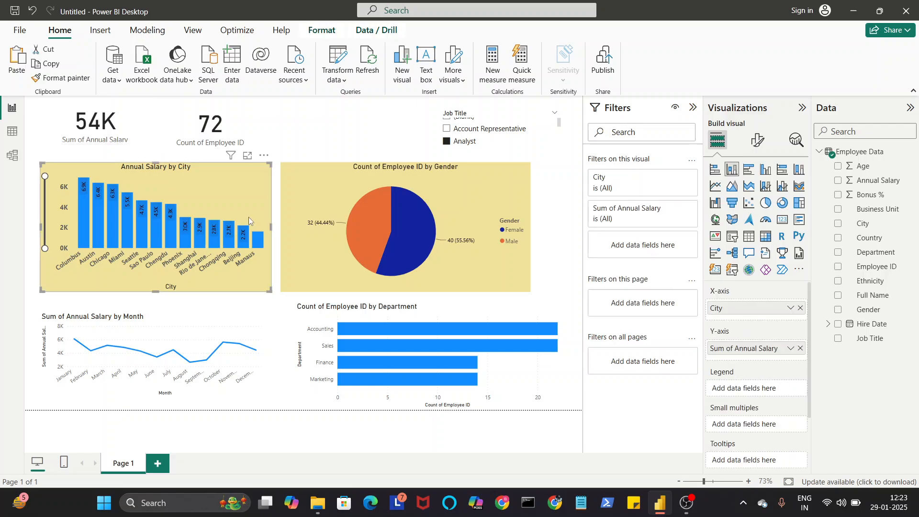
{"action": "left_click", "coordinate": [60, 80]}
{"action": "left_click", "coordinate": [165, 332]}
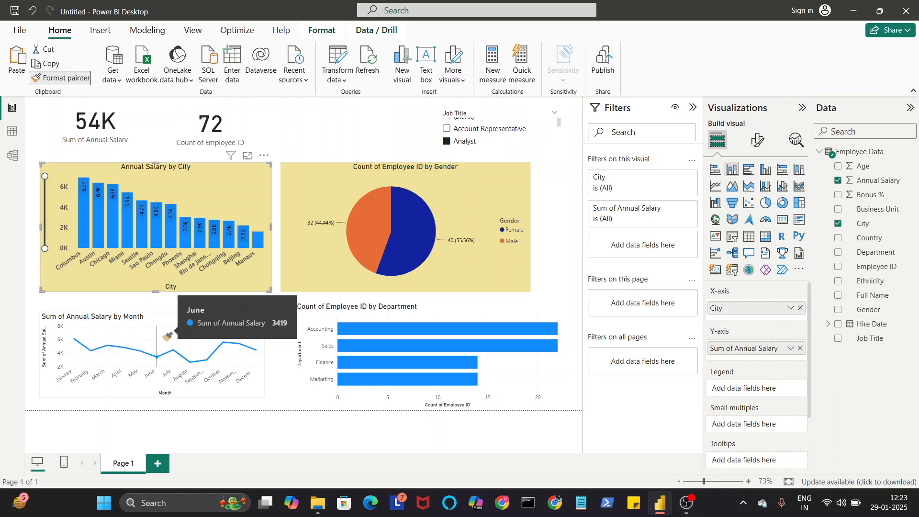
{"action": "left_click", "coordinate": [70, 77]}
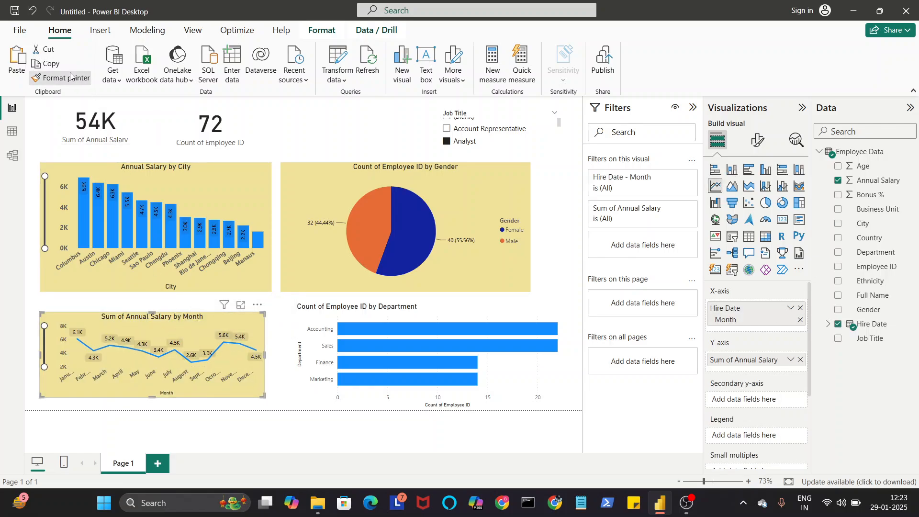
{"action": "left_click", "coordinate": [503, 376]}
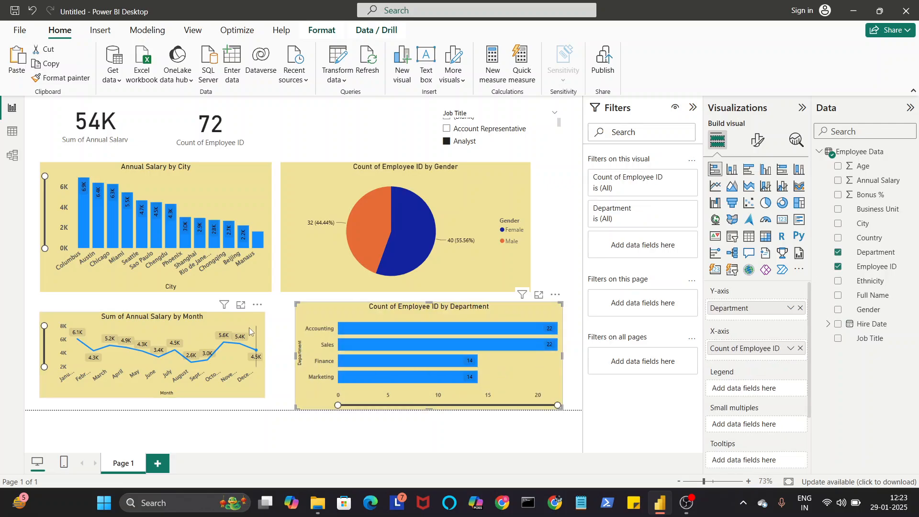
Step: Move and resize the monthly line chart and the department bar chart to line up with the two charts above them
{"action": "mouse_move", "coordinate": [247, 330]}
{"action": "left_mouse_down"}
{"action": "mouse_move", "coordinate": [247, 312]}
{"action": "mouse_move", "coordinate": [247, 321]}
{"action": "left_mouse_up"}
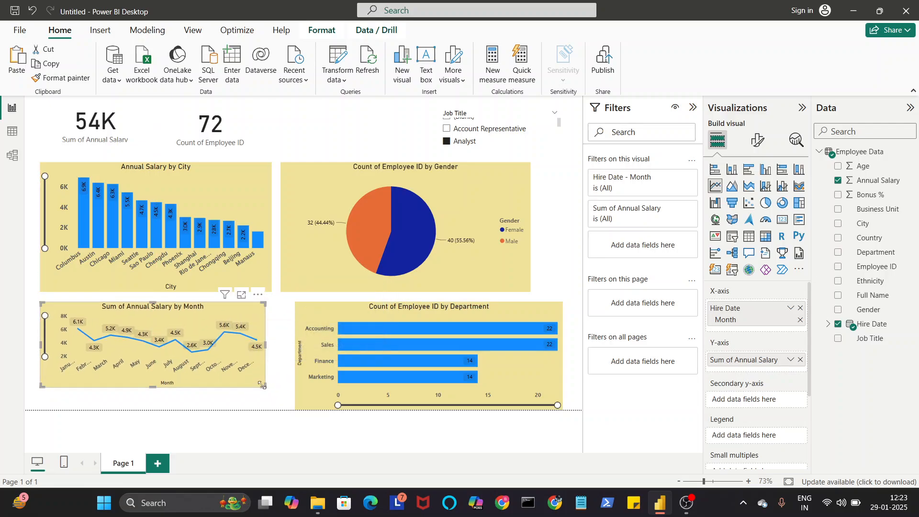
{"action": "left_click_drag", "start_coordinate": [263, 387], "coordinate": [271, 400]}
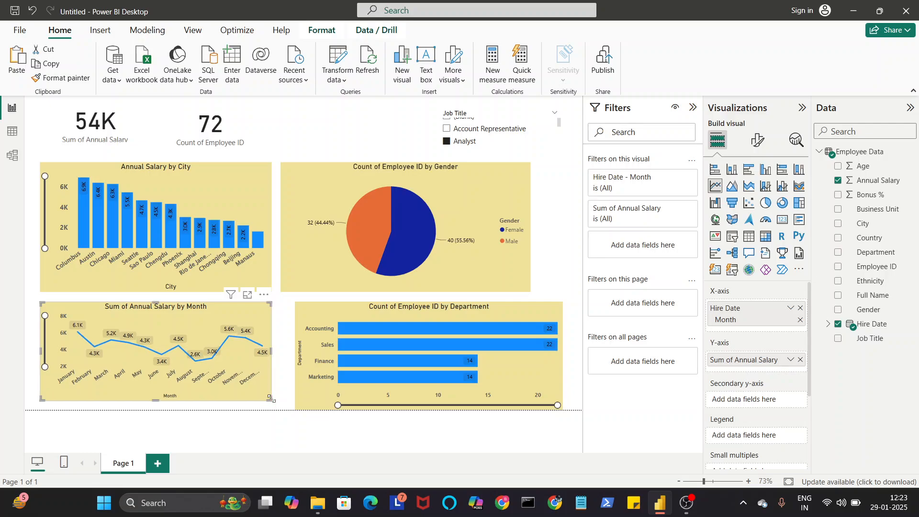
{"action": "left_click_drag", "start_coordinate": [544, 372], "coordinate": [527, 368]}
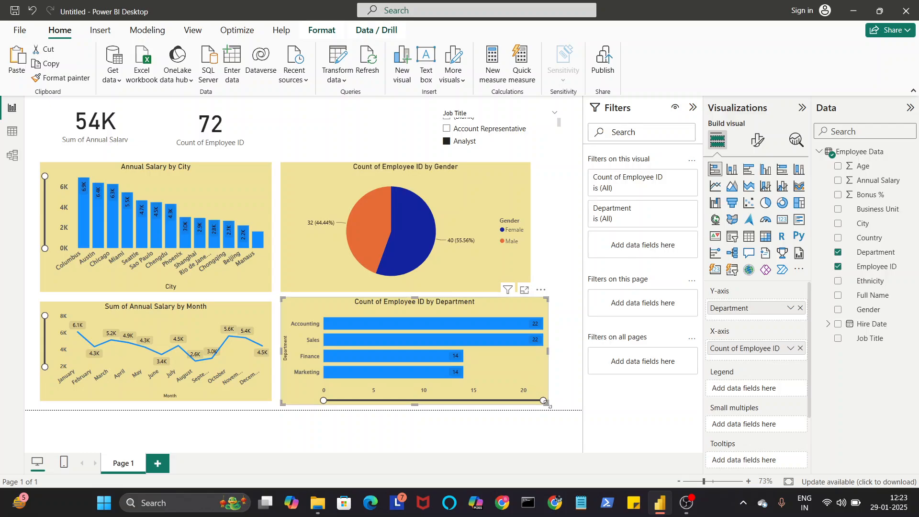
{"action": "left_click_drag", "start_coordinate": [539, 405], "coordinate": [531, 403]}
{"action": "left_click", "coordinate": [555, 377]}
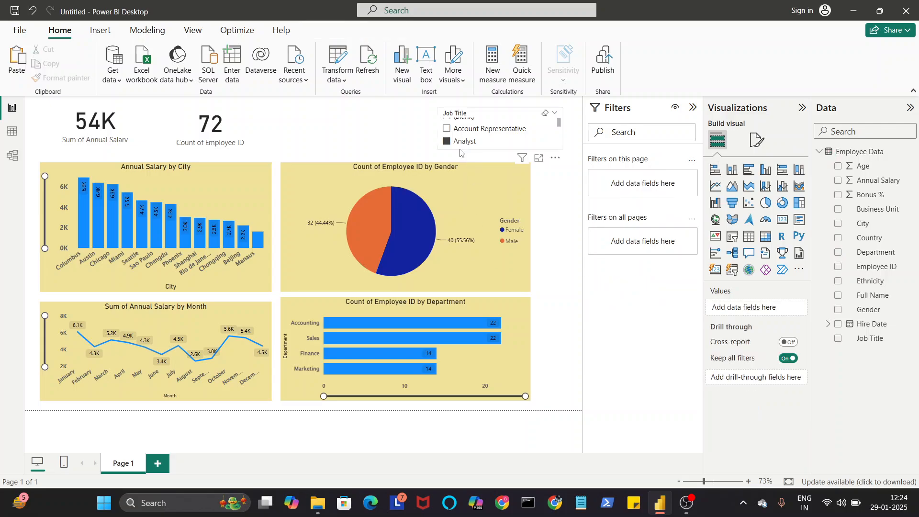
Step: Clear the Analyst selection in the Job Title slicer
{"action": "left_click", "coordinate": [446, 142]}
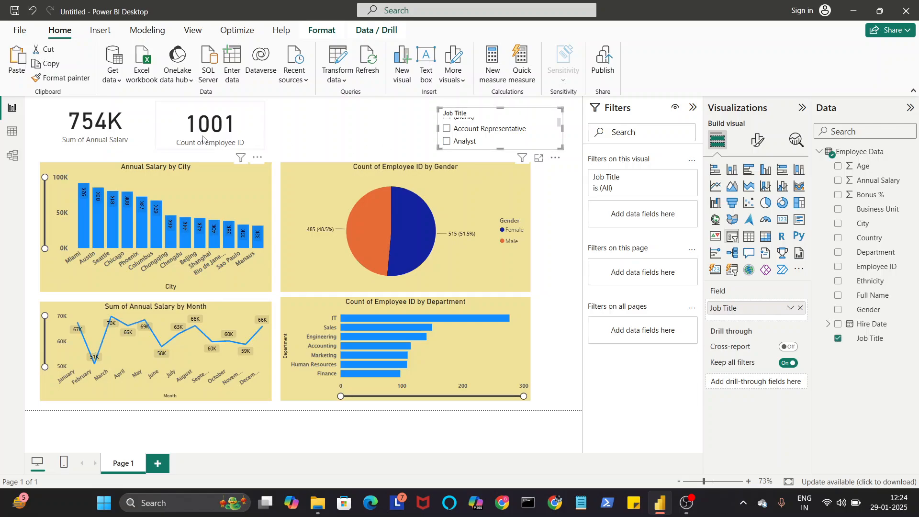
{"action": "left_click", "coordinate": [61, 85]}
{"action": "left_click", "coordinate": [520, 117]}
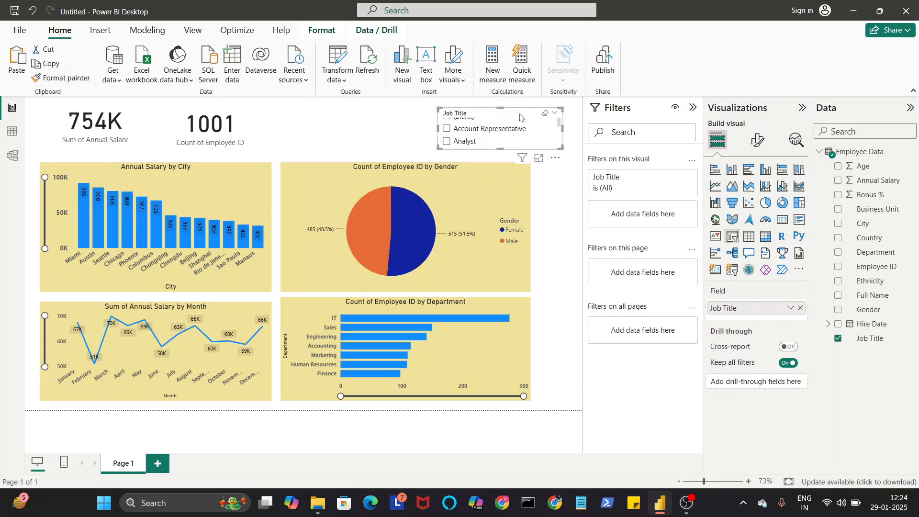
{"action": "left_click", "coordinate": [193, 126]}
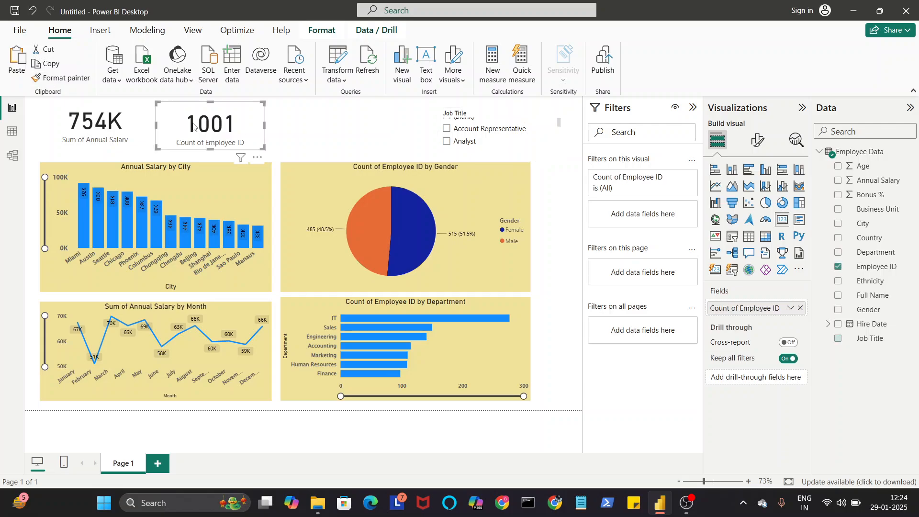
Step: Copy the city column chart's formatting to the annual salary card and the employee count card
{"action": "left_click", "coordinate": [232, 191]}
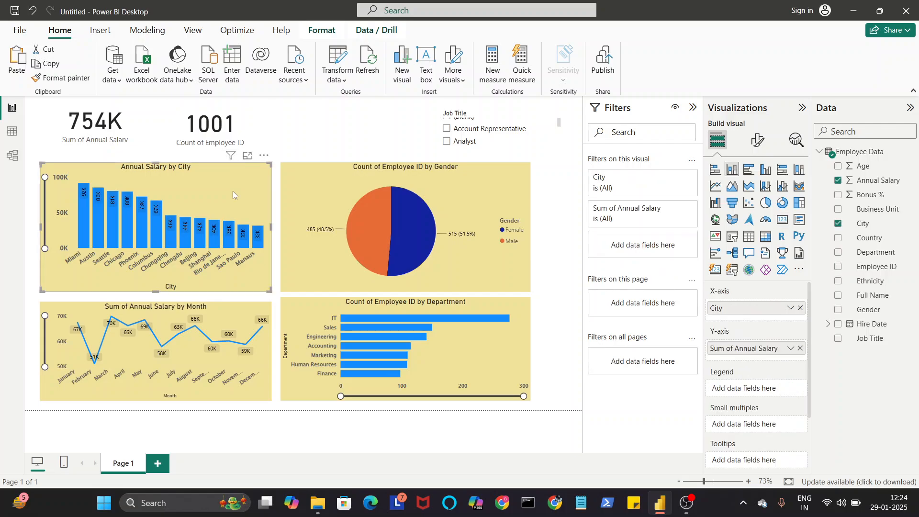
{"action": "left_click", "coordinate": [80, 82]}
{"action": "left_click", "coordinate": [118, 121]}
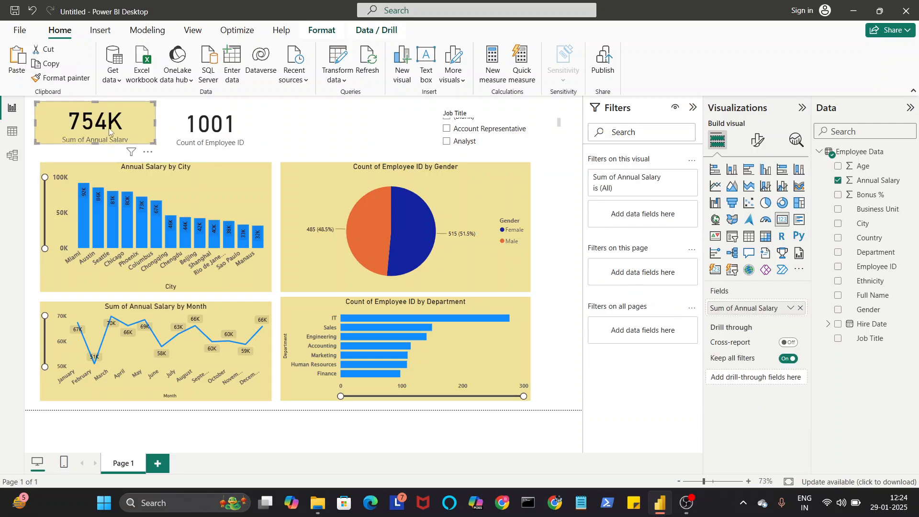
{"action": "left_click", "coordinate": [110, 197]}
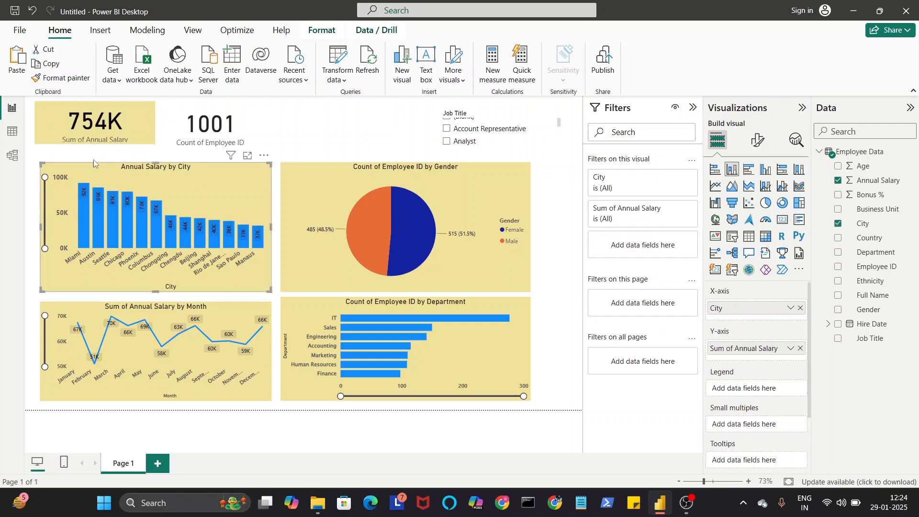
{"action": "left_click", "coordinate": [71, 80]}
{"action": "left_click", "coordinate": [243, 119]}
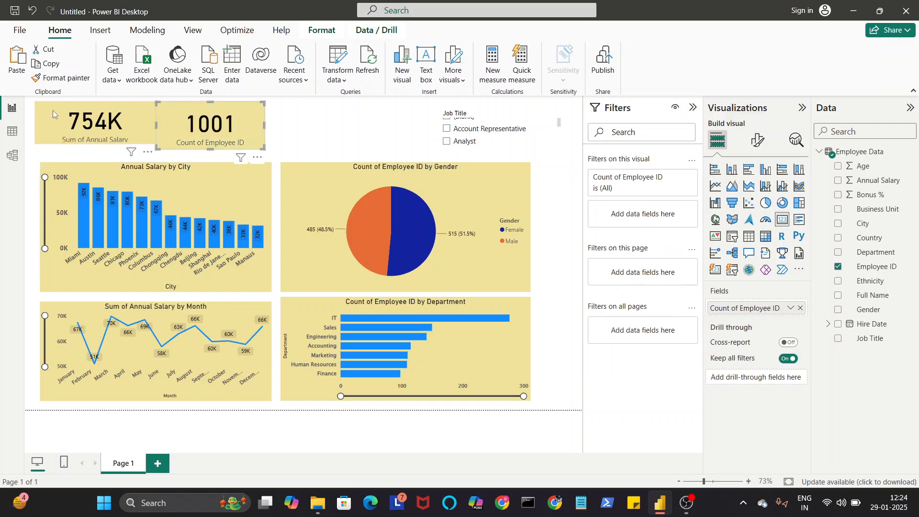
Step: Copy the city column chart's formatting to the Job Title slicer
{"action": "left_click", "coordinate": [102, 223]}
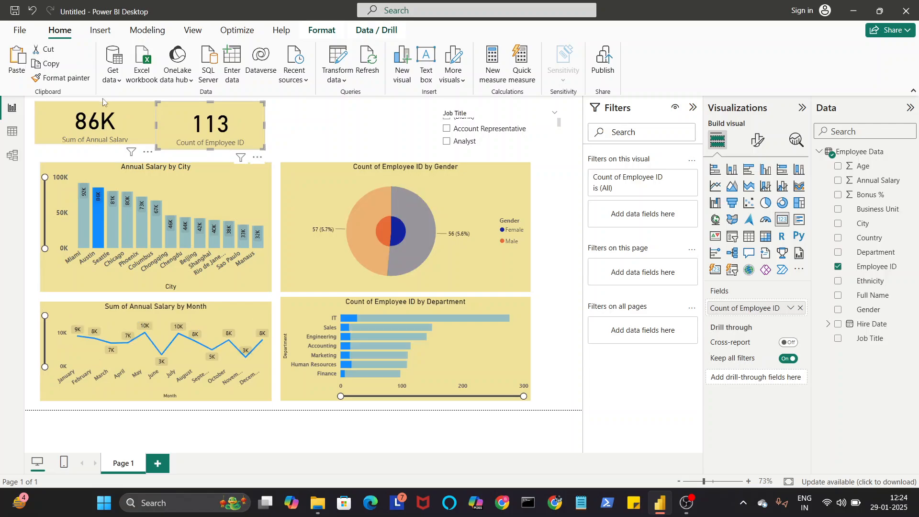
{"action": "left_click", "coordinate": [218, 183]}
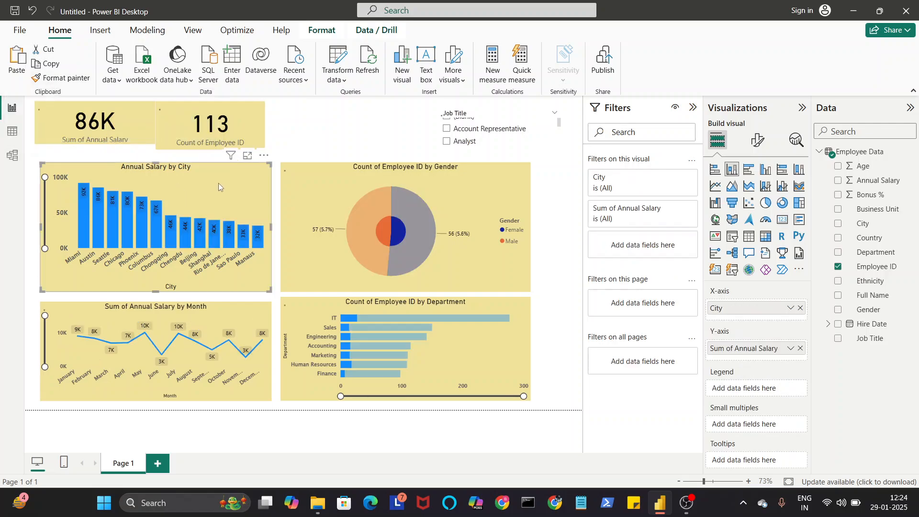
{"action": "left_click", "coordinate": [64, 78]}
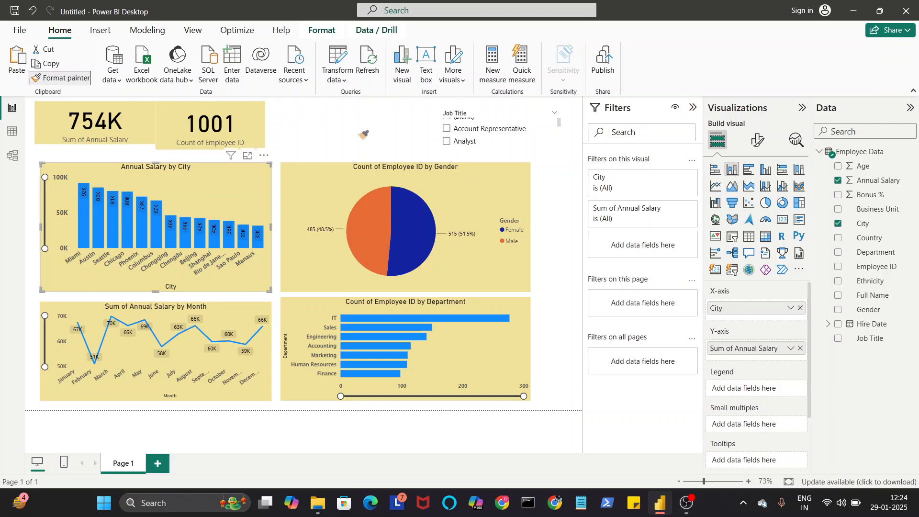
{"action": "left_click", "coordinate": [527, 124]}
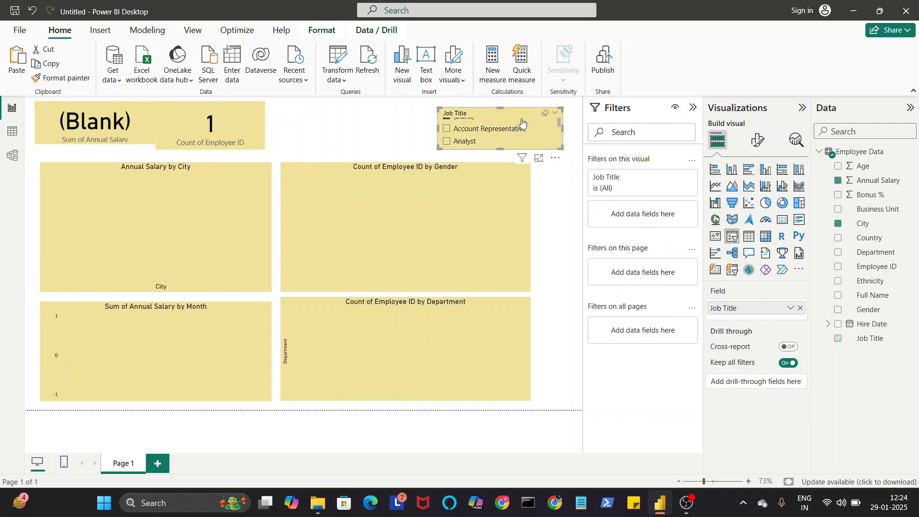
Step: Clear the (Blank) selection in the Job Title slicer and shift the slicer slightly left on the page
{"action": "scroll", "coordinate": [483, 129], "scroll_direction": "up", "scroll_amount": 1}
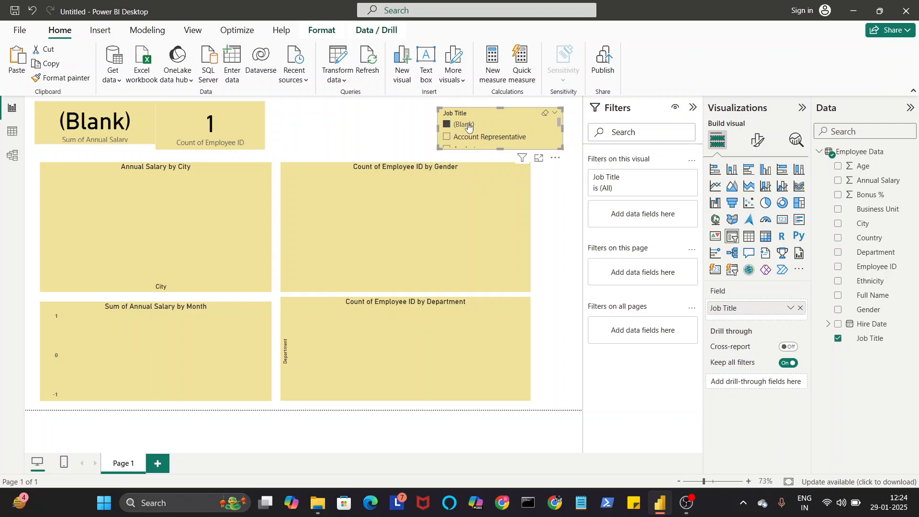
{"action": "left_click", "coordinate": [446, 126]}
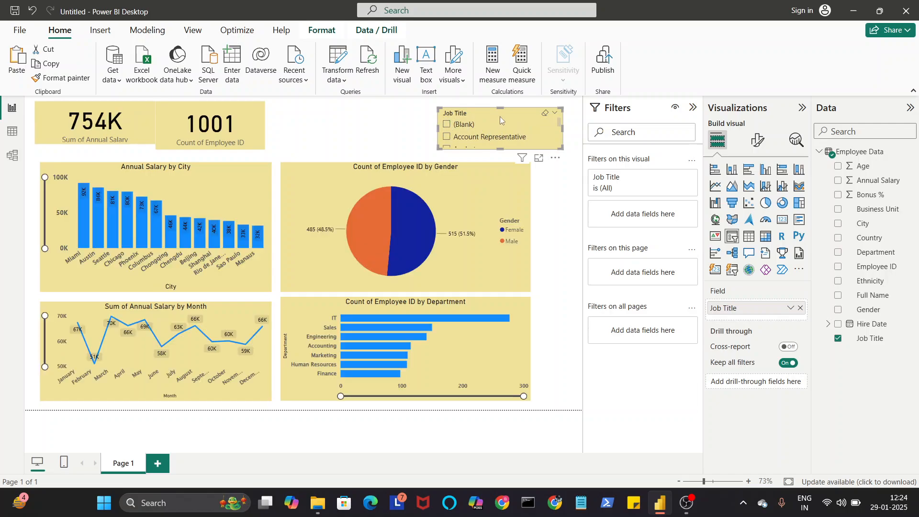
{"action": "left_click_drag", "start_coordinate": [500, 119], "coordinate": [523, 130]}
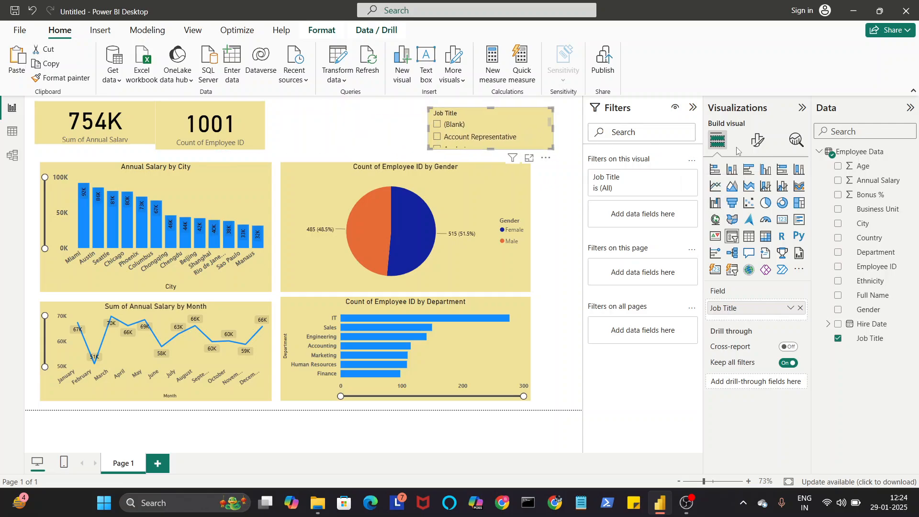
Step: Try the Tile style on the Job Title slicer, and set its style to Dropdown
{"action": "left_click", "coordinate": [757, 140]}
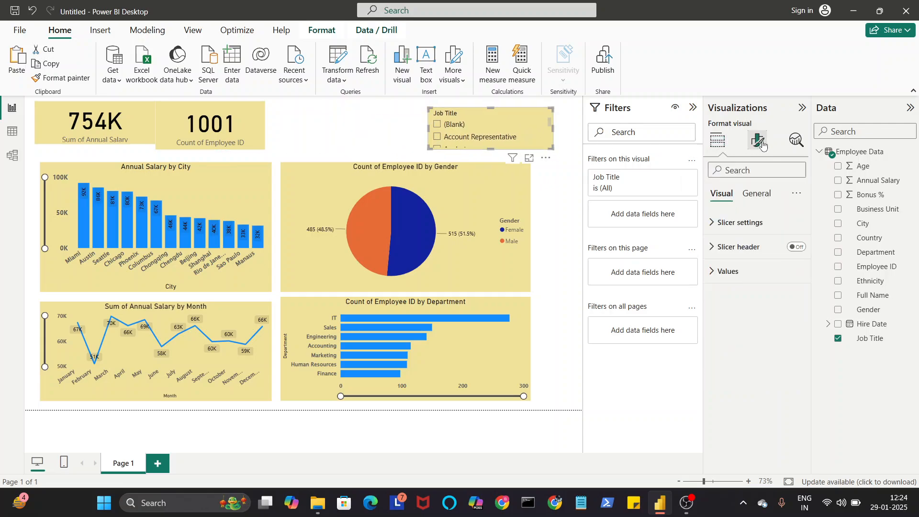
{"action": "left_click", "coordinate": [760, 227]}
{"action": "left_click", "coordinate": [756, 225]}
{"action": "left_click", "coordinate": [758, 247]}
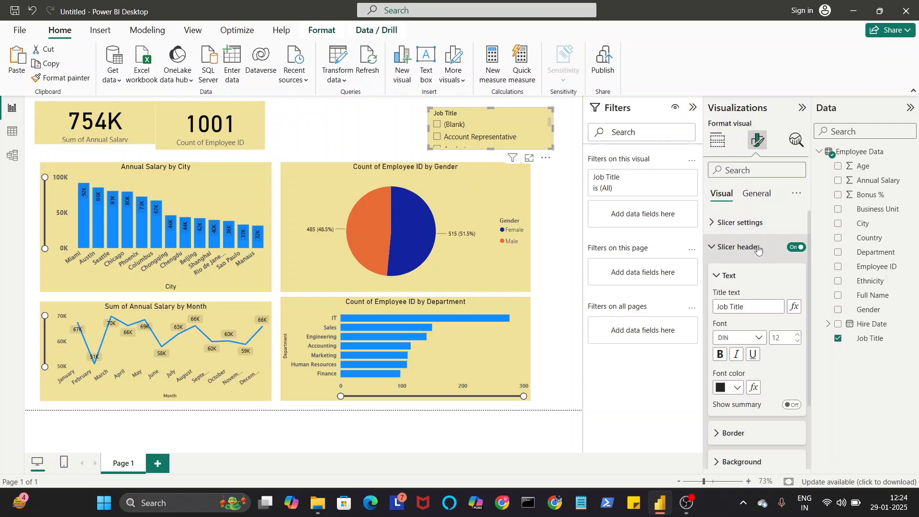
{"action": "left_click", "coordinate": [758, 247]}
{"action": "left_click", "coordinate": [760, 227]}
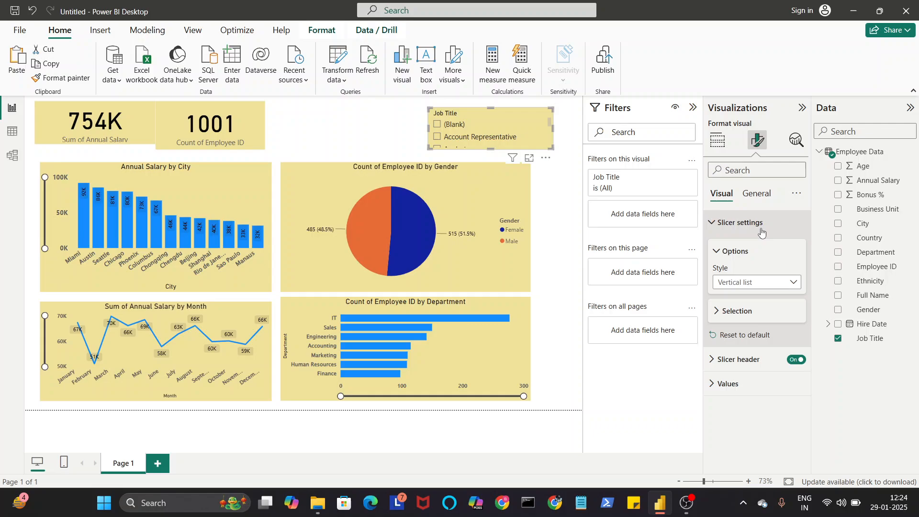
{"action": "left_click", "coordinate": [761, 283]}
{"action": "left_click", "coordinate": [743, 312]}
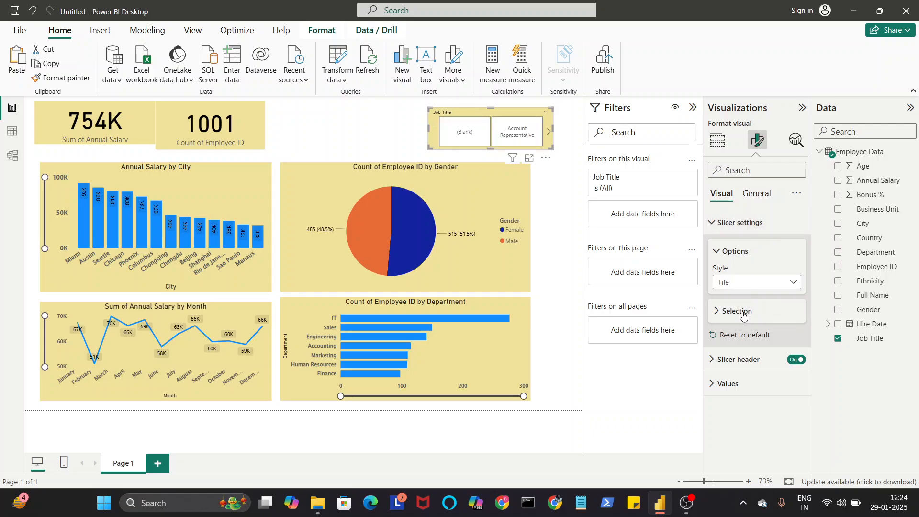
{"action": "left_click", "coordinate": [758, 286]}
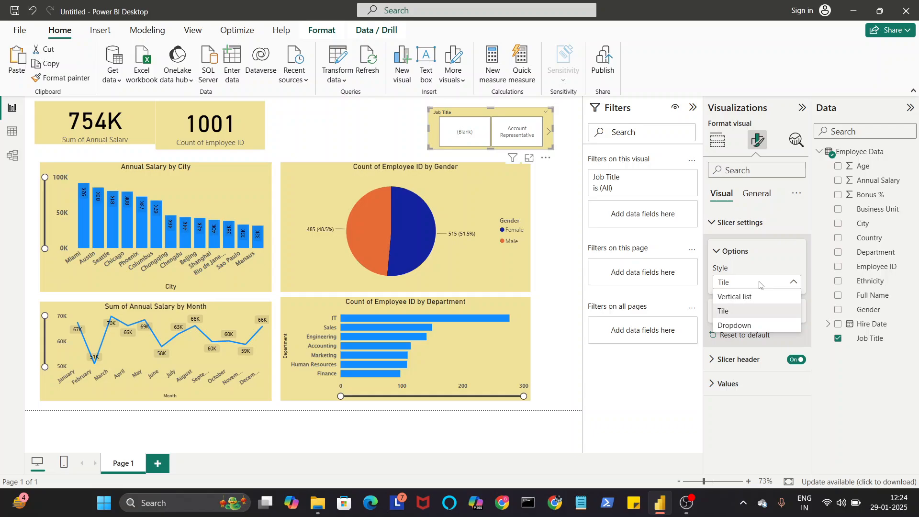
{"action": "left_click", "coordinate": [751, 322]}
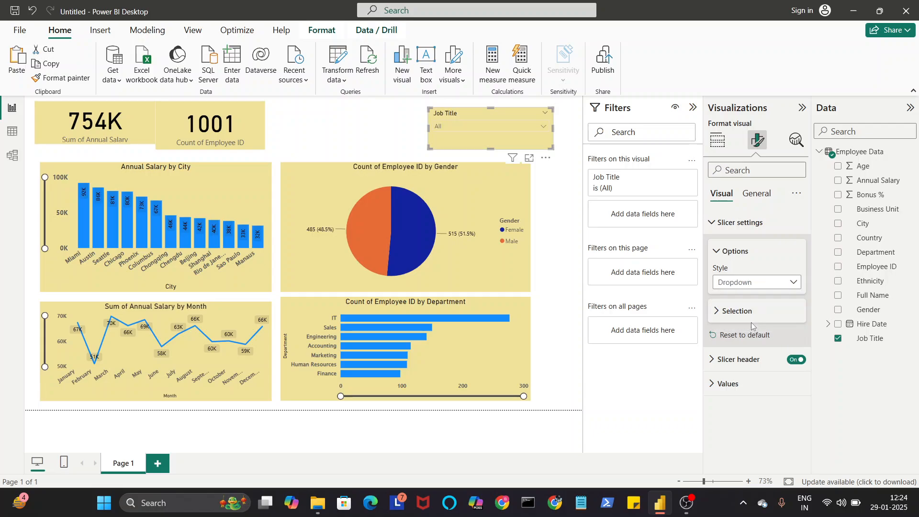
Step: Expand the Job Title slicer's dropdown list and look through the available job titles
{"action": "left_click", "coordinate": [520, 130]}
{"action": "scroll", "coordinate": [494, 186], "scroll_direction": "down", "scroll_amount": 5}
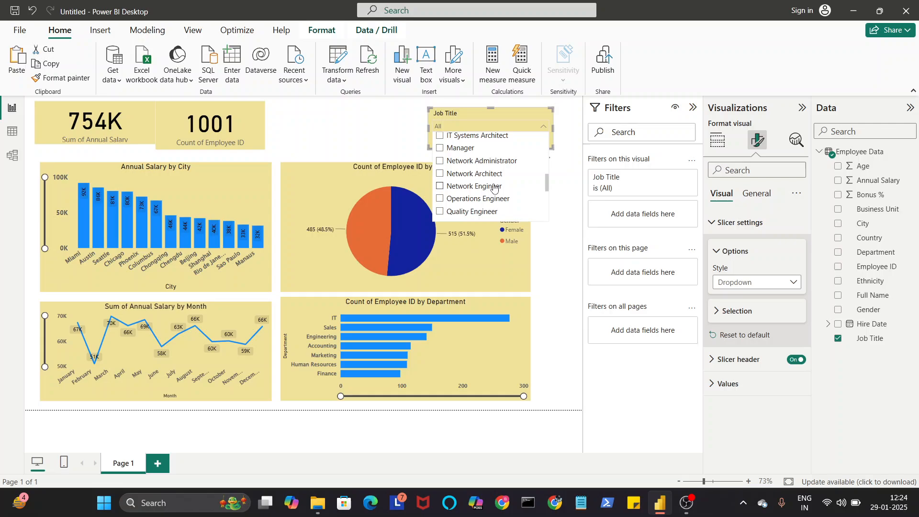
{"action": "left_click", "coordinate": [334, 116]}
Step: Space the employee count card and Job Title slicer evenly beside the annual salary card, trimming the count card's height slightly
{"action": "left_click_drag", "start_coordinate": [489, 113], "coordinate": [380, 110]}
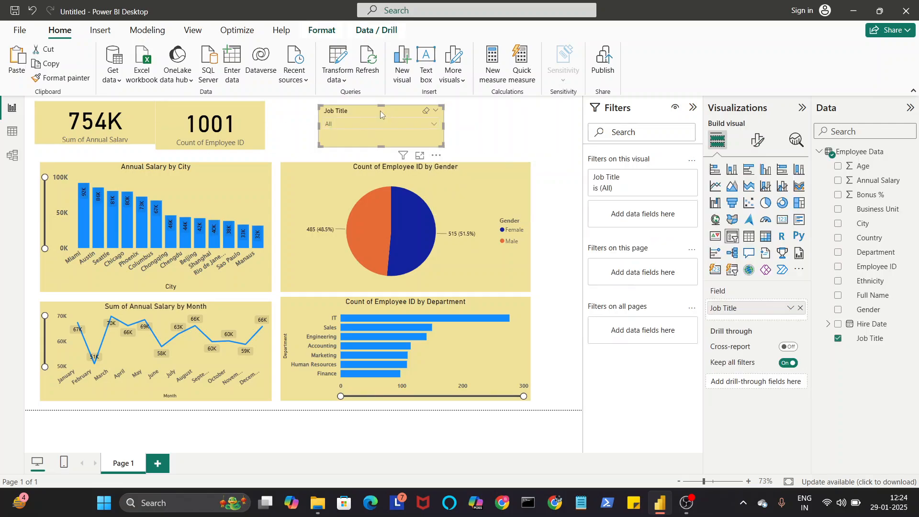
{"action": "mouse_move", "coordinate": [231, 111]}
{"action": "left_mouse_down"}
{"action": "mouse_move", "coordinate": [254, 116]}
{"action": "mouse_move", "coordinate": [243, 117]}
{"action": "left_mouse_up"}
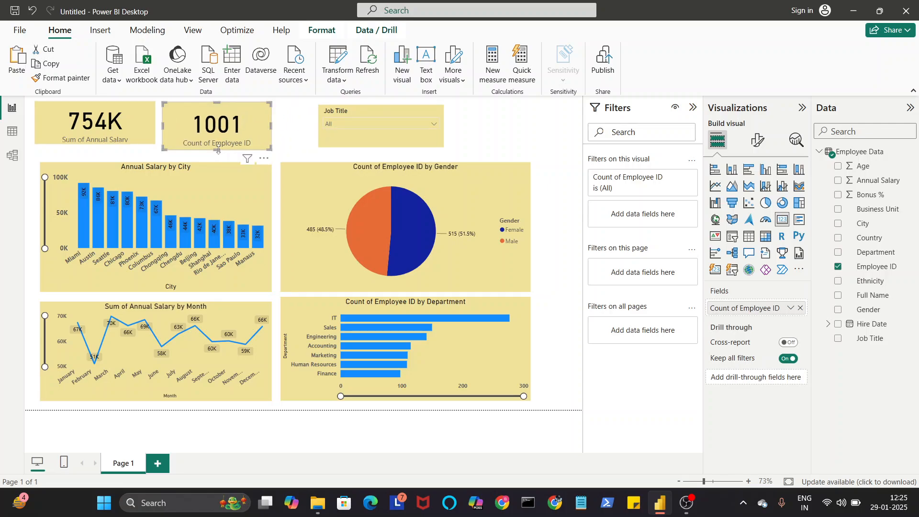
{"action": "left_click_drag", "start_coordinate": [218, 147], "coordinate": [221, 143]}
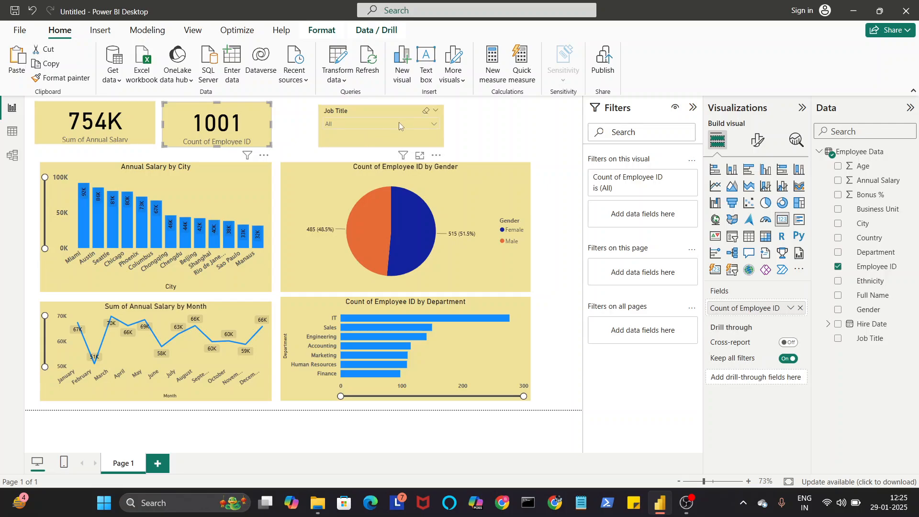
{"action": "left_click_drag", "start_coordinate": [408, 111], "coordinate": [349, 112]}
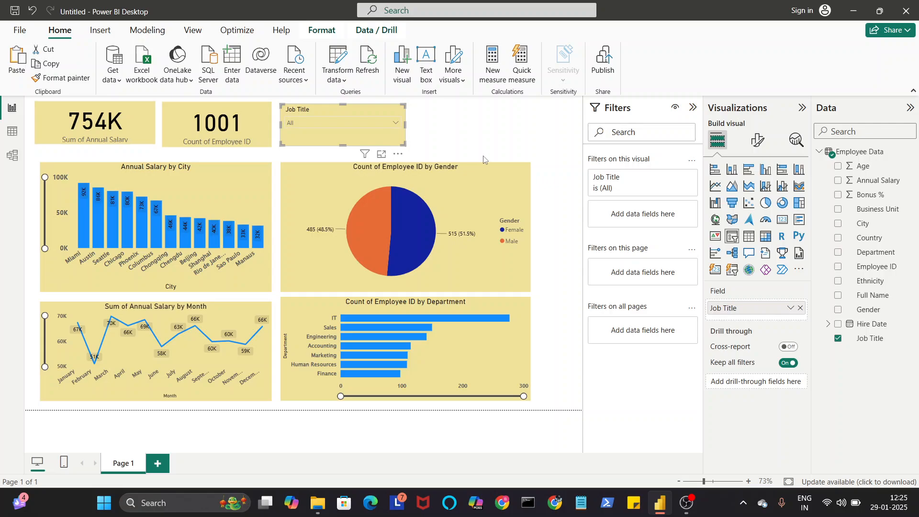
{"action": "left_click", "coordinate": [687, 502]}
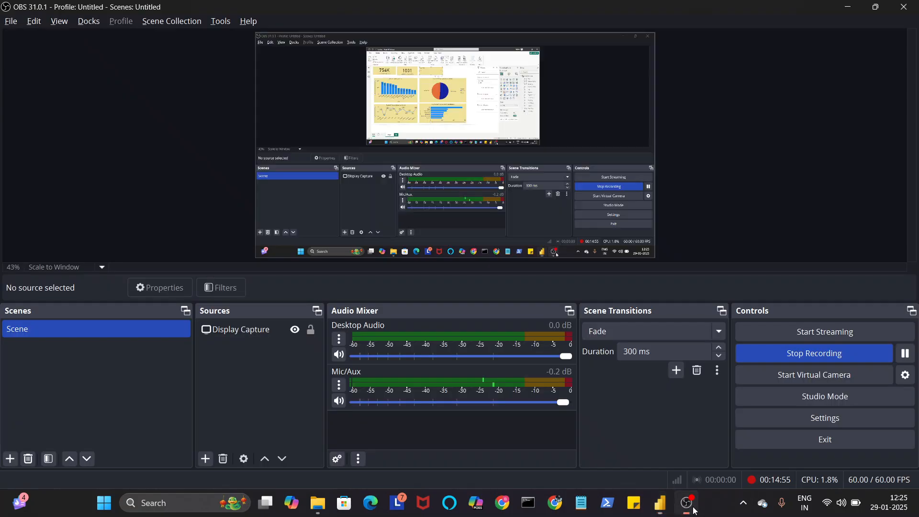